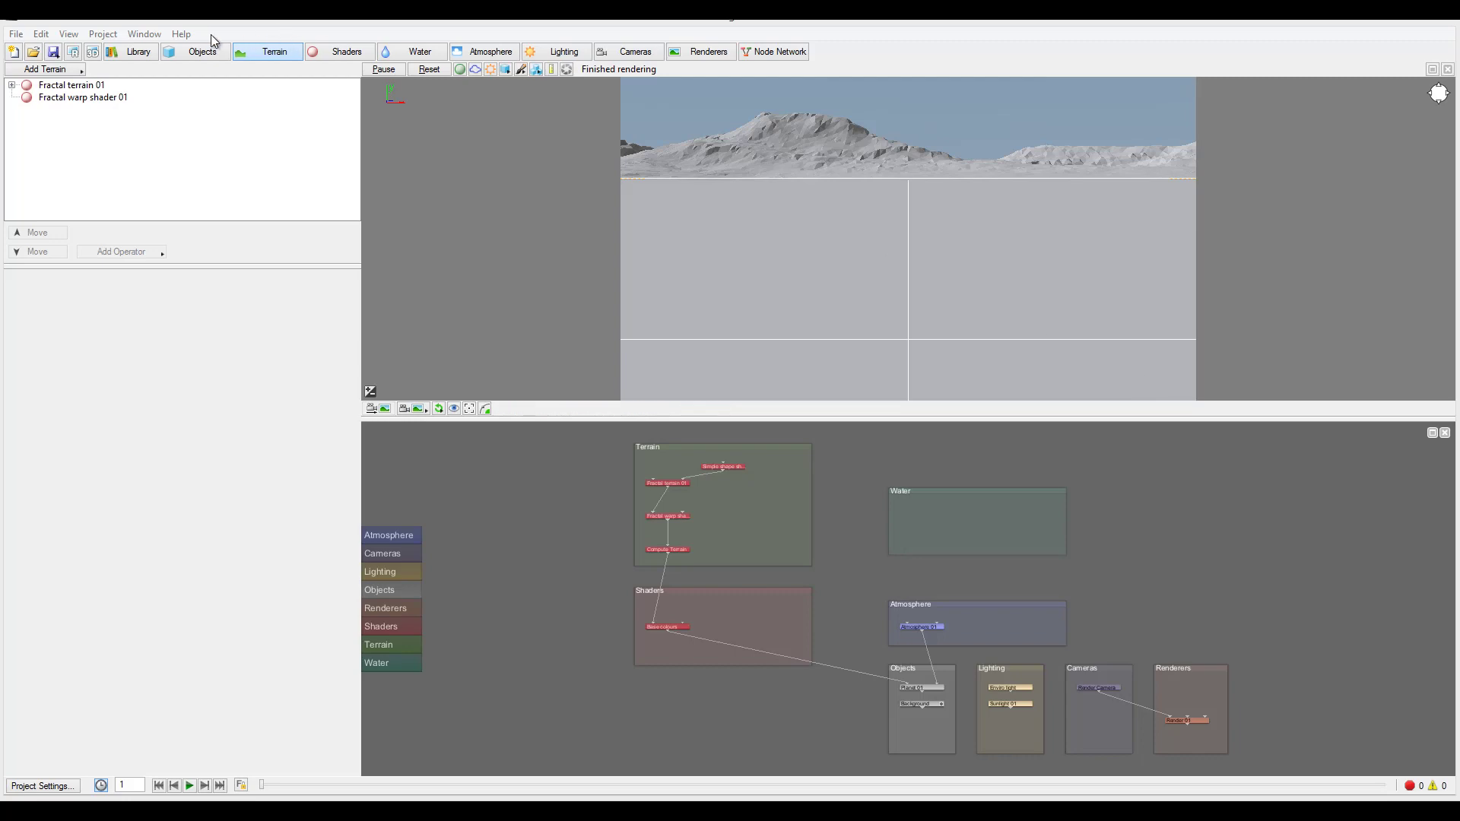
View Terragen's version and licence information from the Help menu, then close it.
left_click(183, 36)
left_click(130, 168)
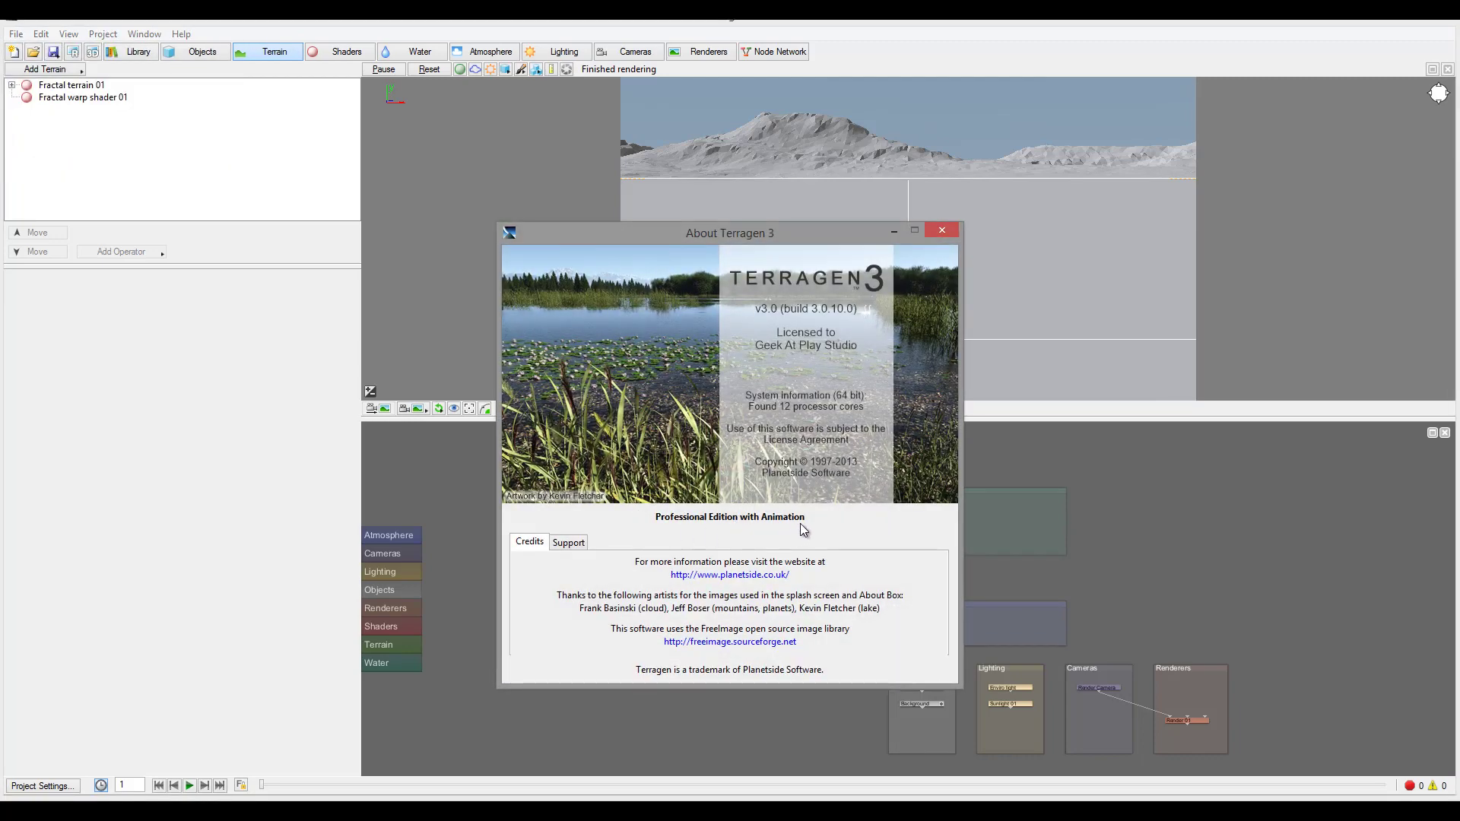
left_click(941, 229)
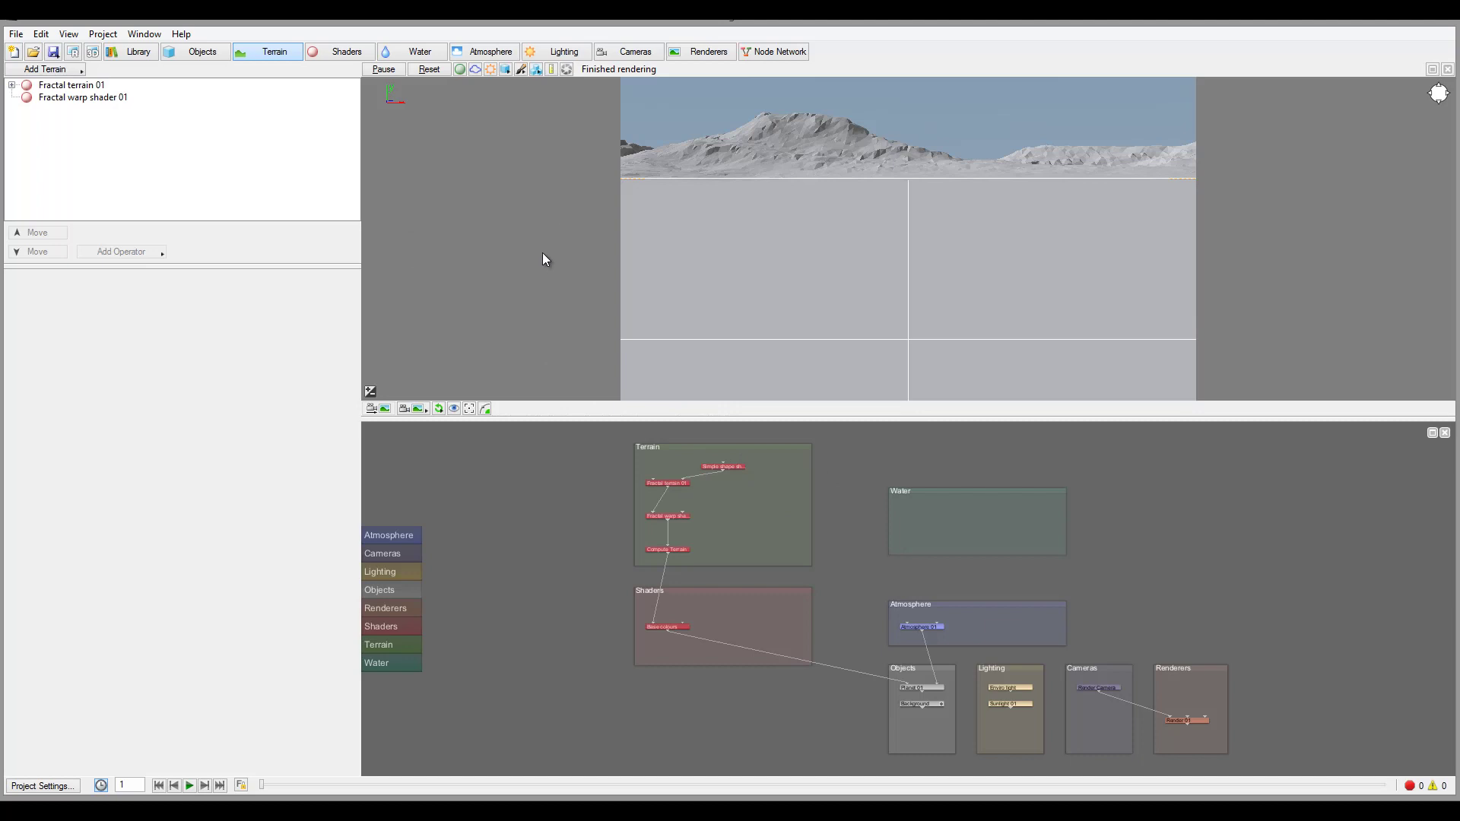
Select Fractal warp shader 01 and set an animation key on its Scale of 1000.
left_click(741, 466)
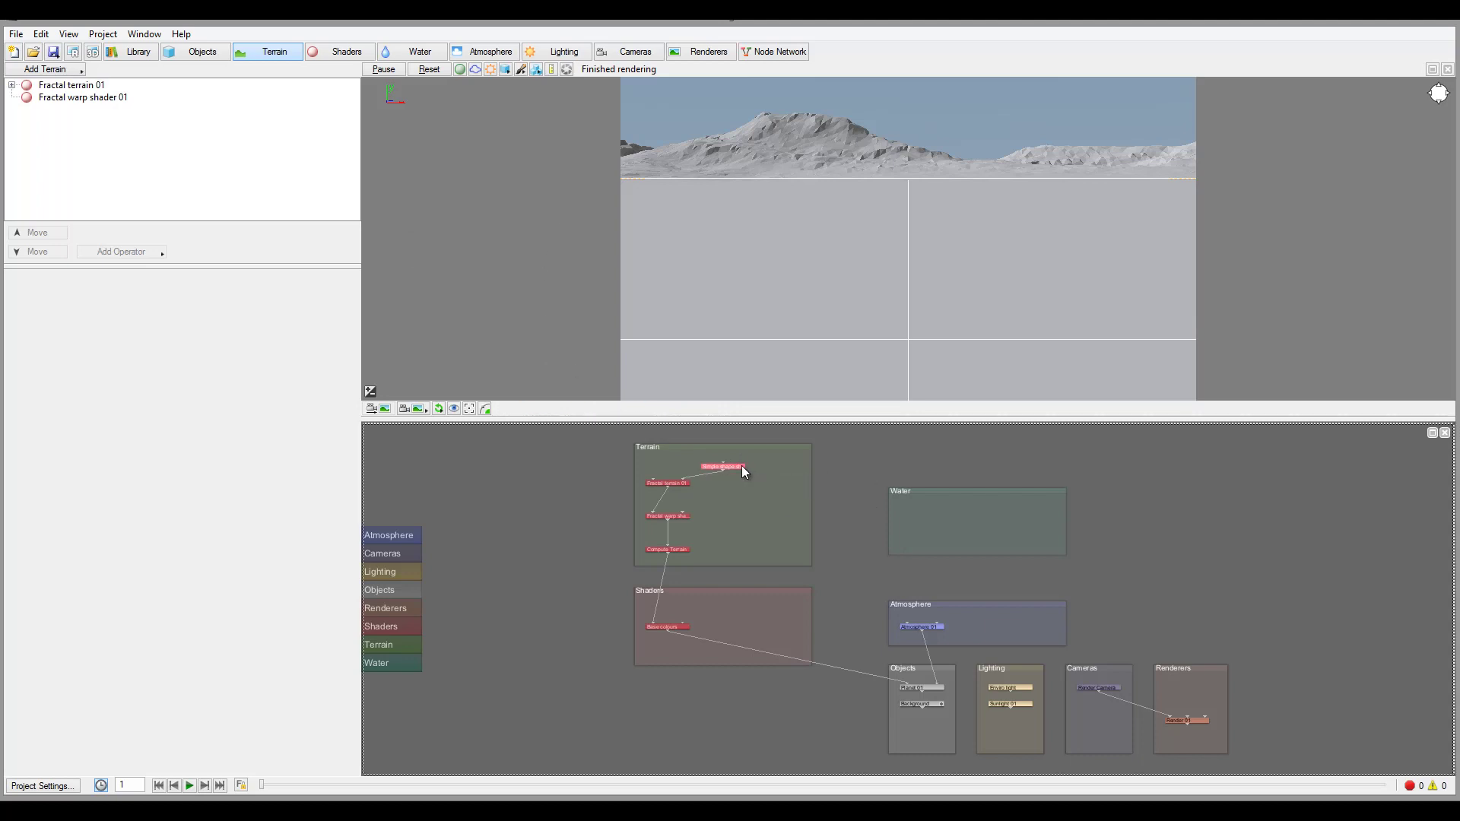
left_click(64, 97)
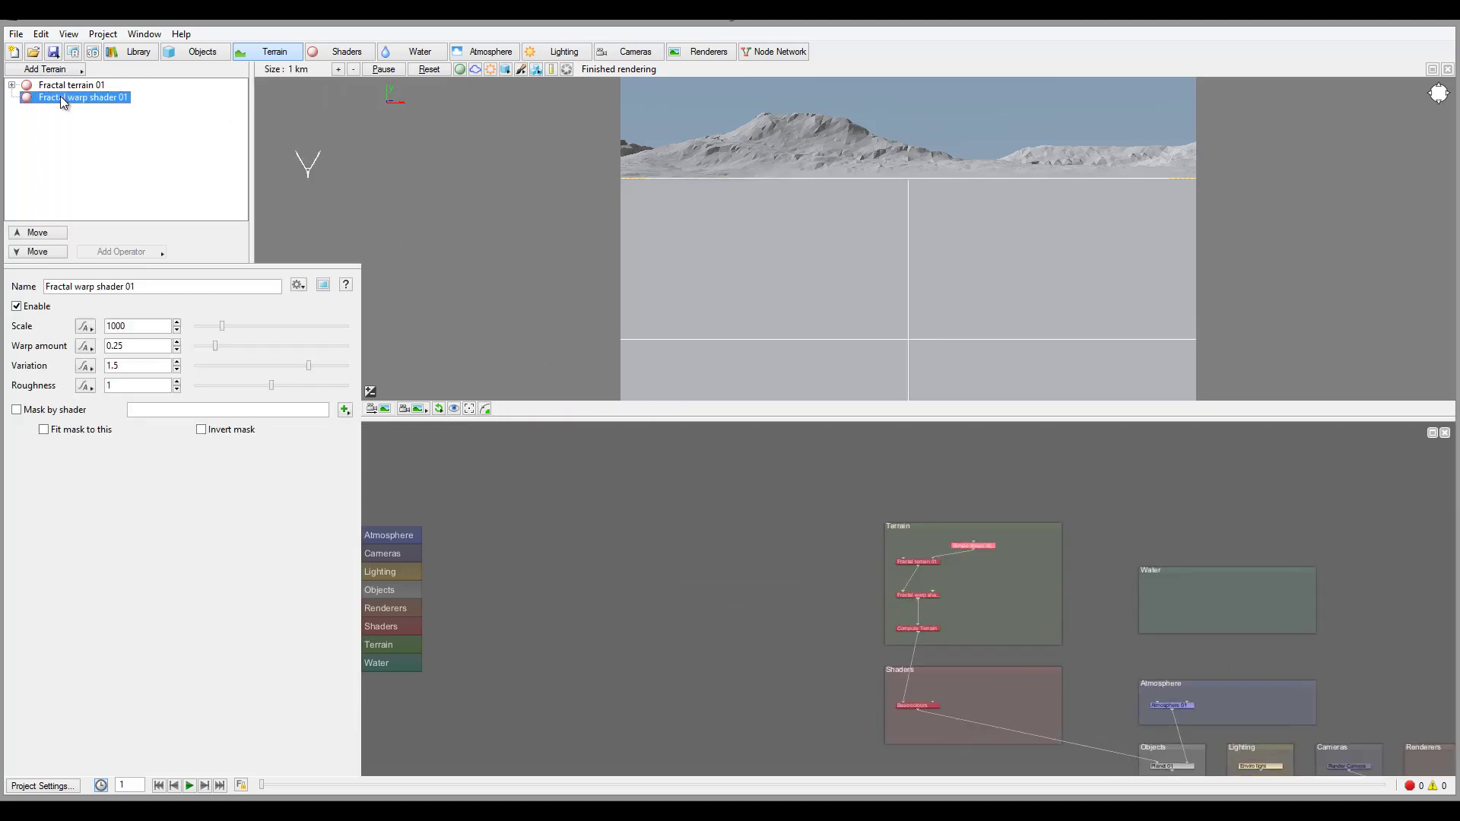
left_click(85, 328)
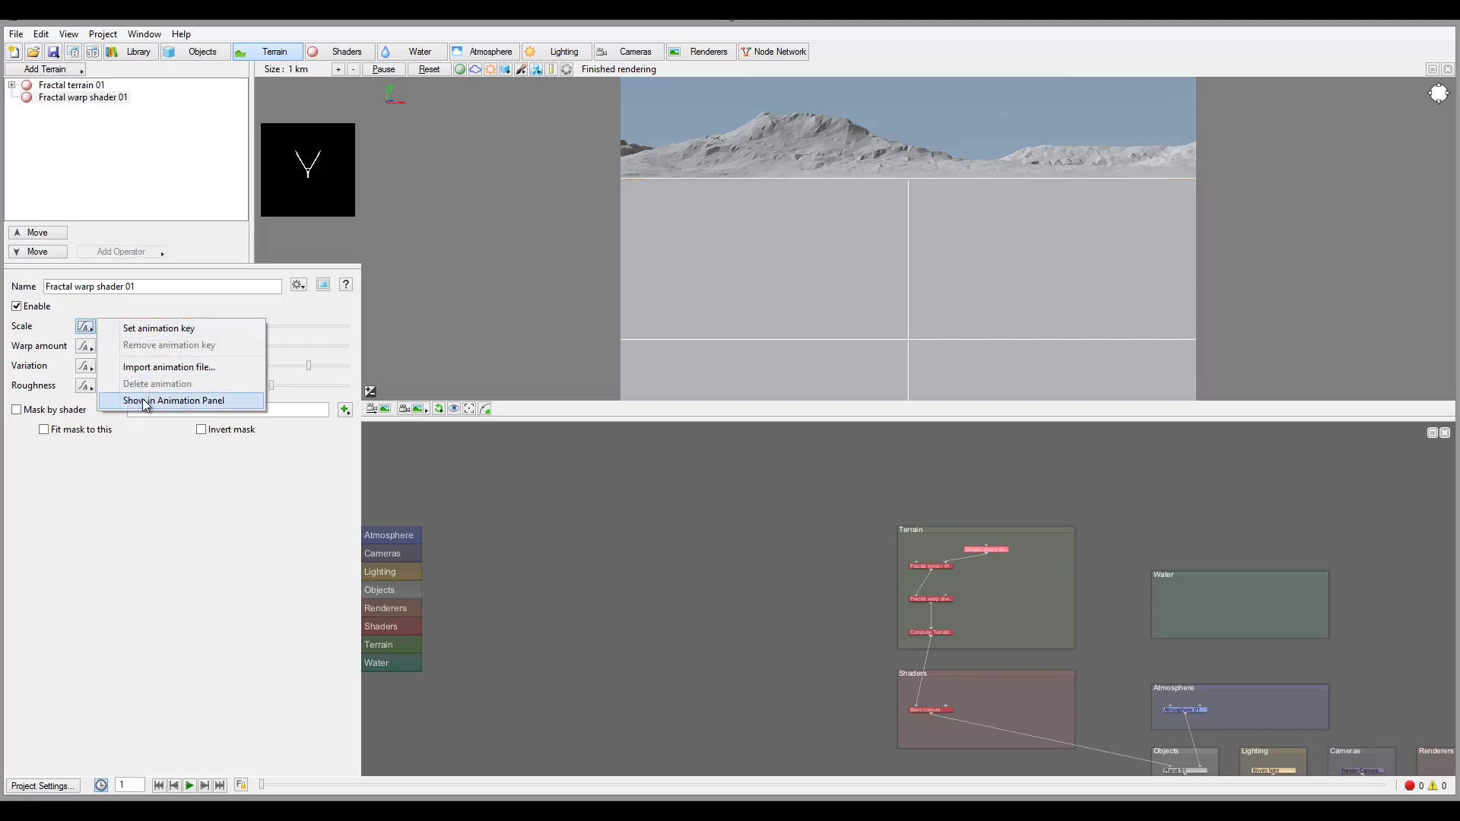
left_click(300, 311)
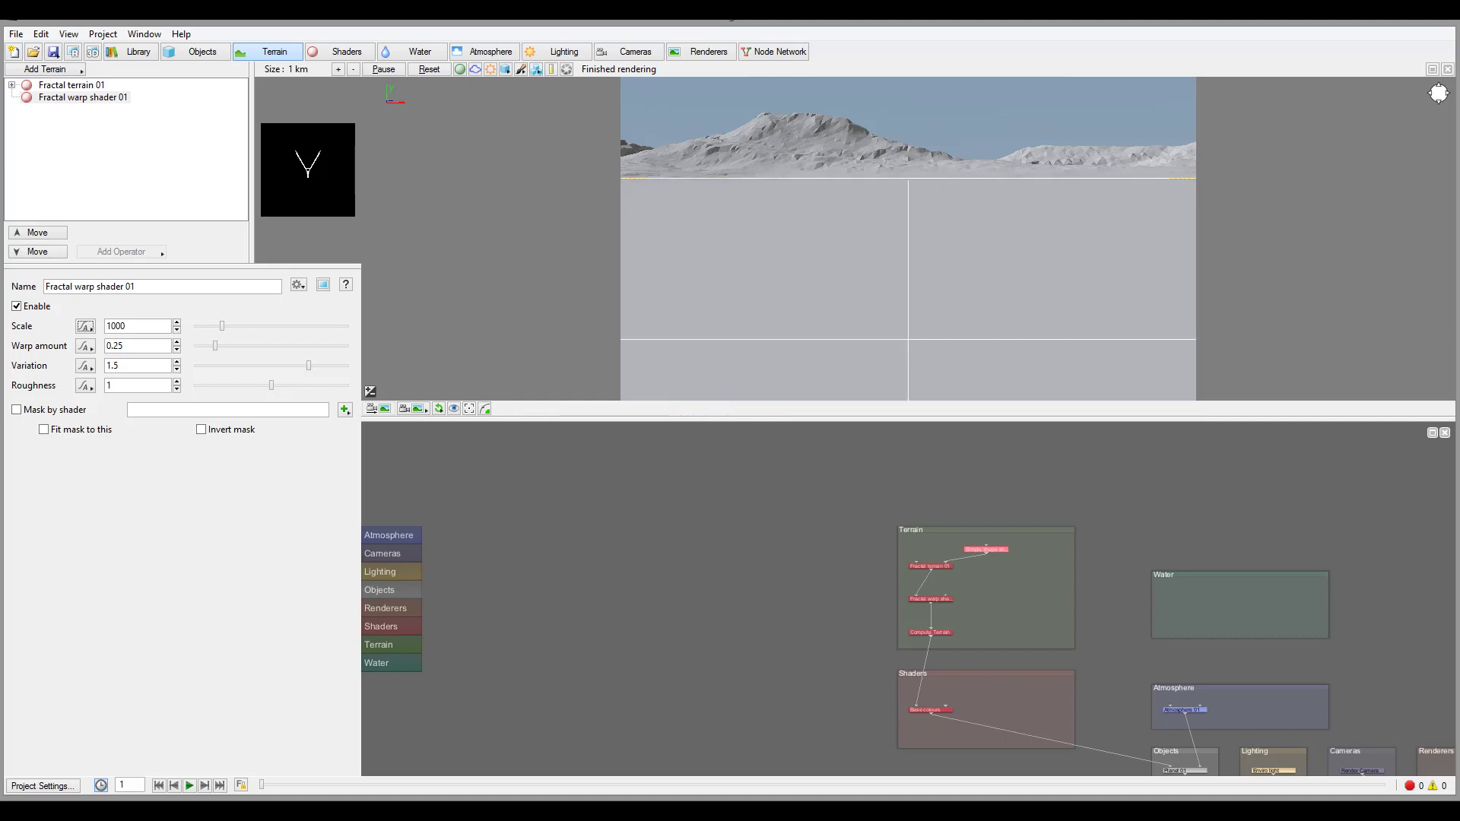
left_click(85, 326)
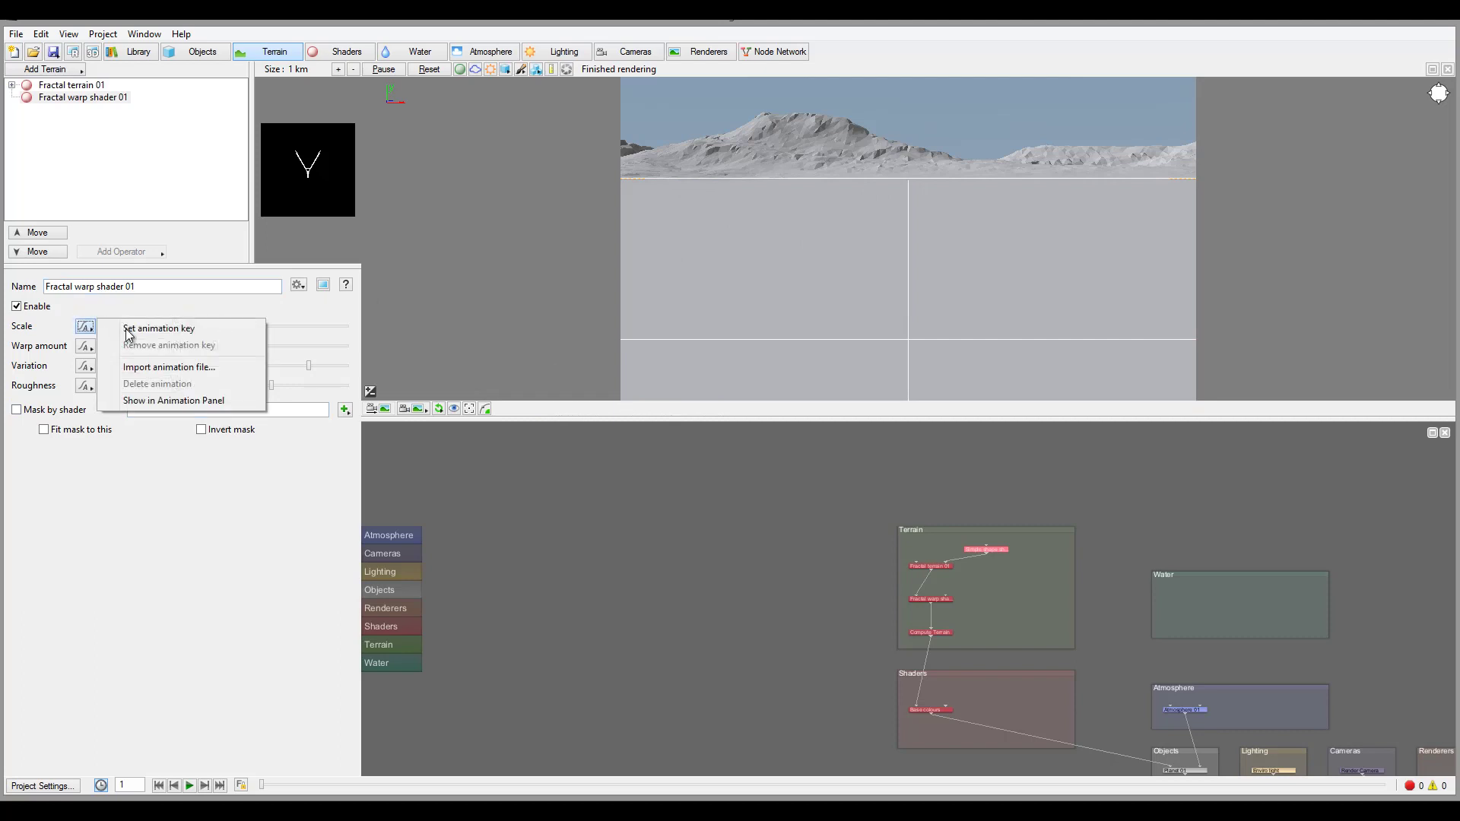
left_click(152, 328)
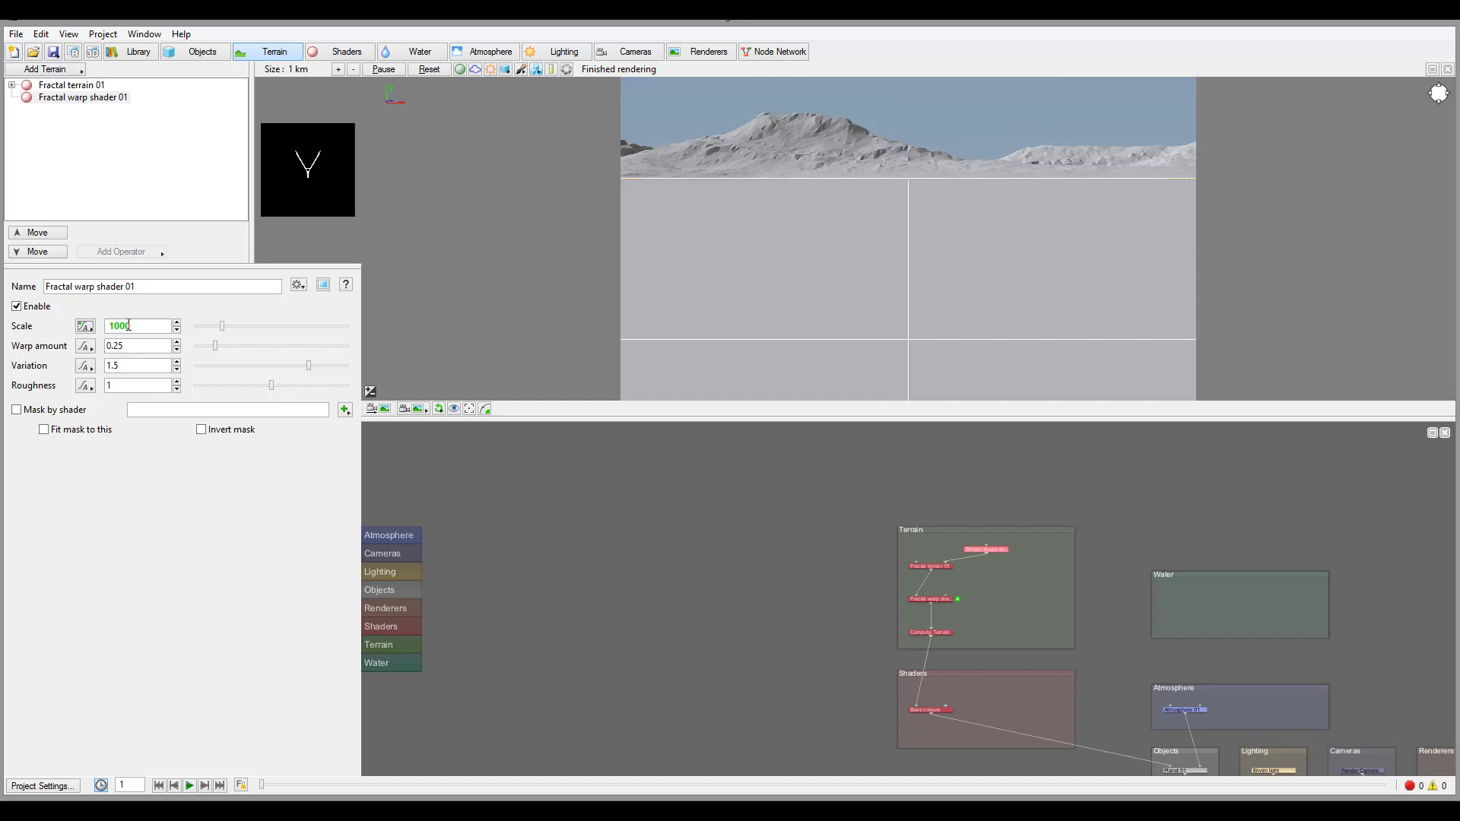
Open the Animation panel in a new window and reposition it on screen.
left_click(69, 34)
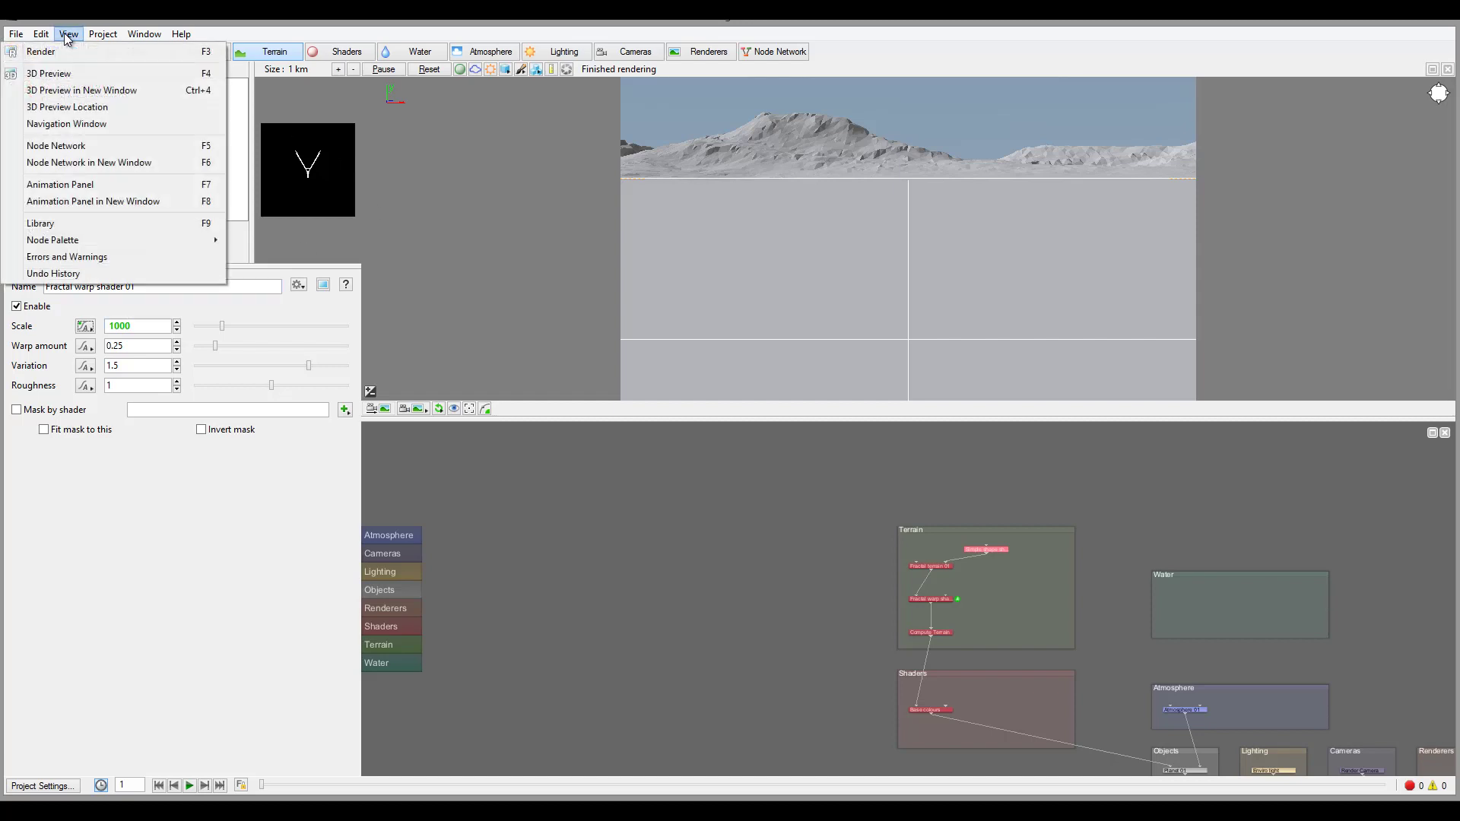
left_click(120, 202)
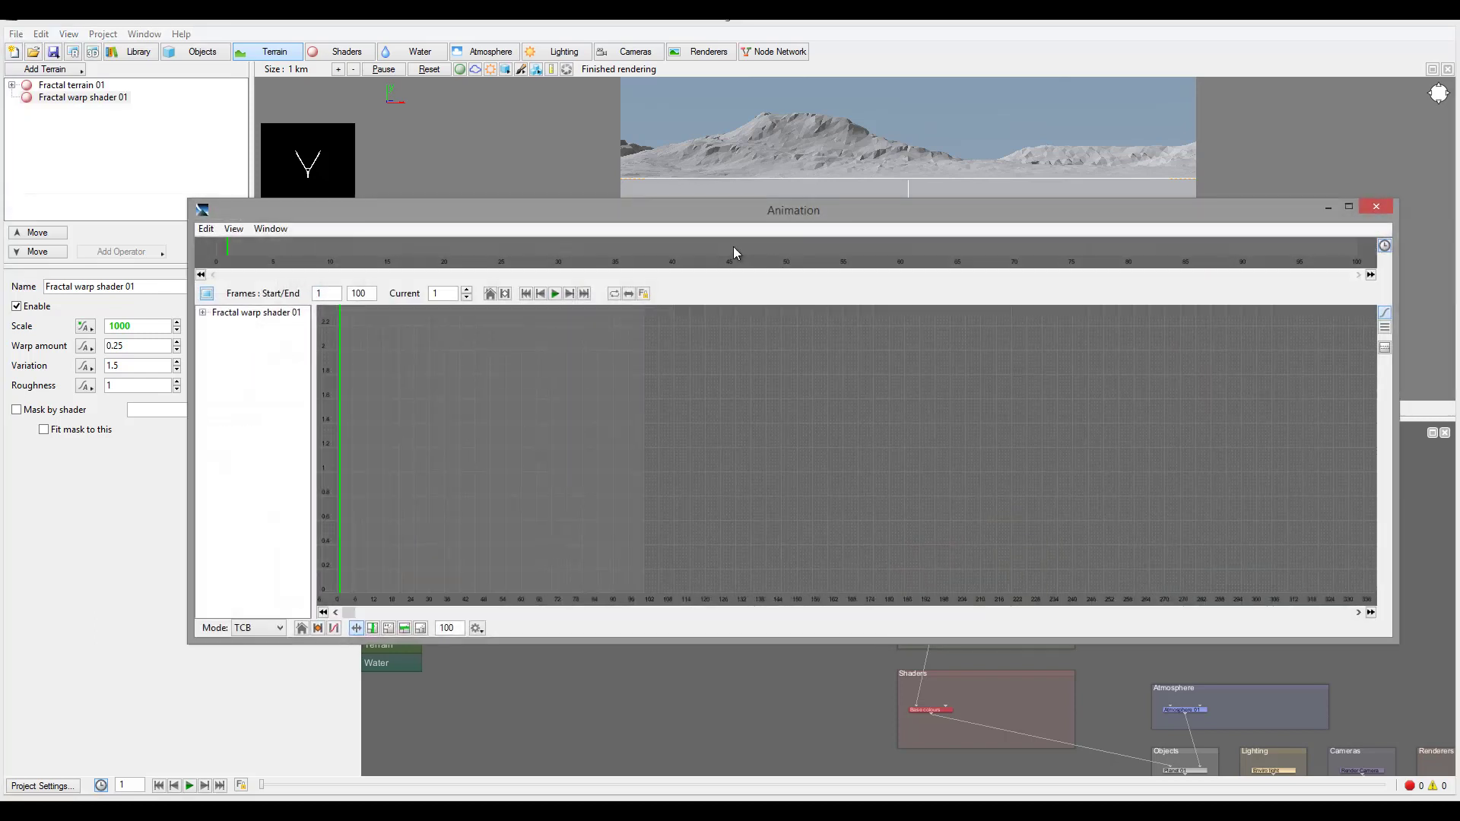
left_click_drag(541, 205, 536, 153)
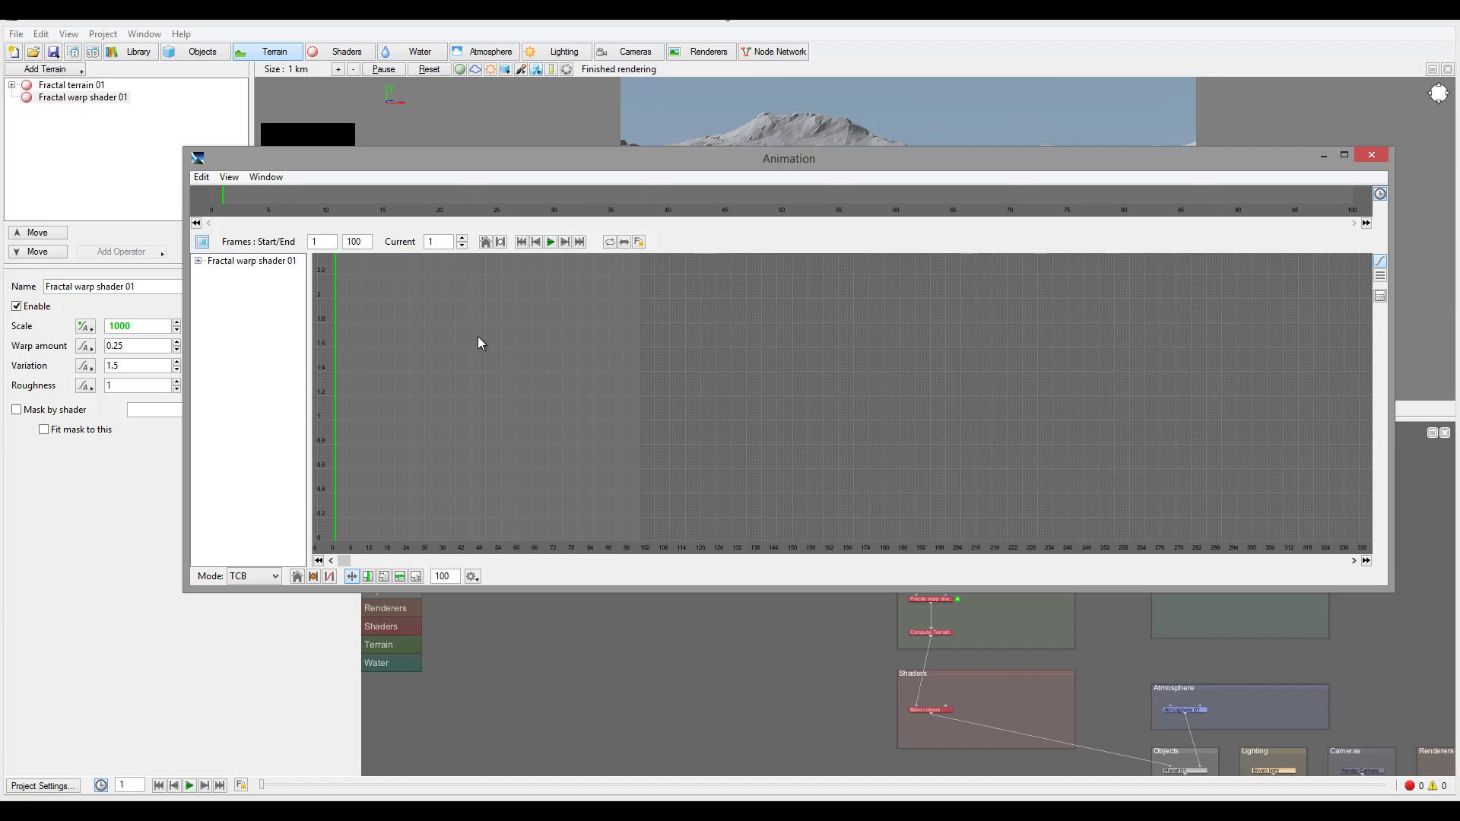
left_click_drag(786, 162, 771, 205)
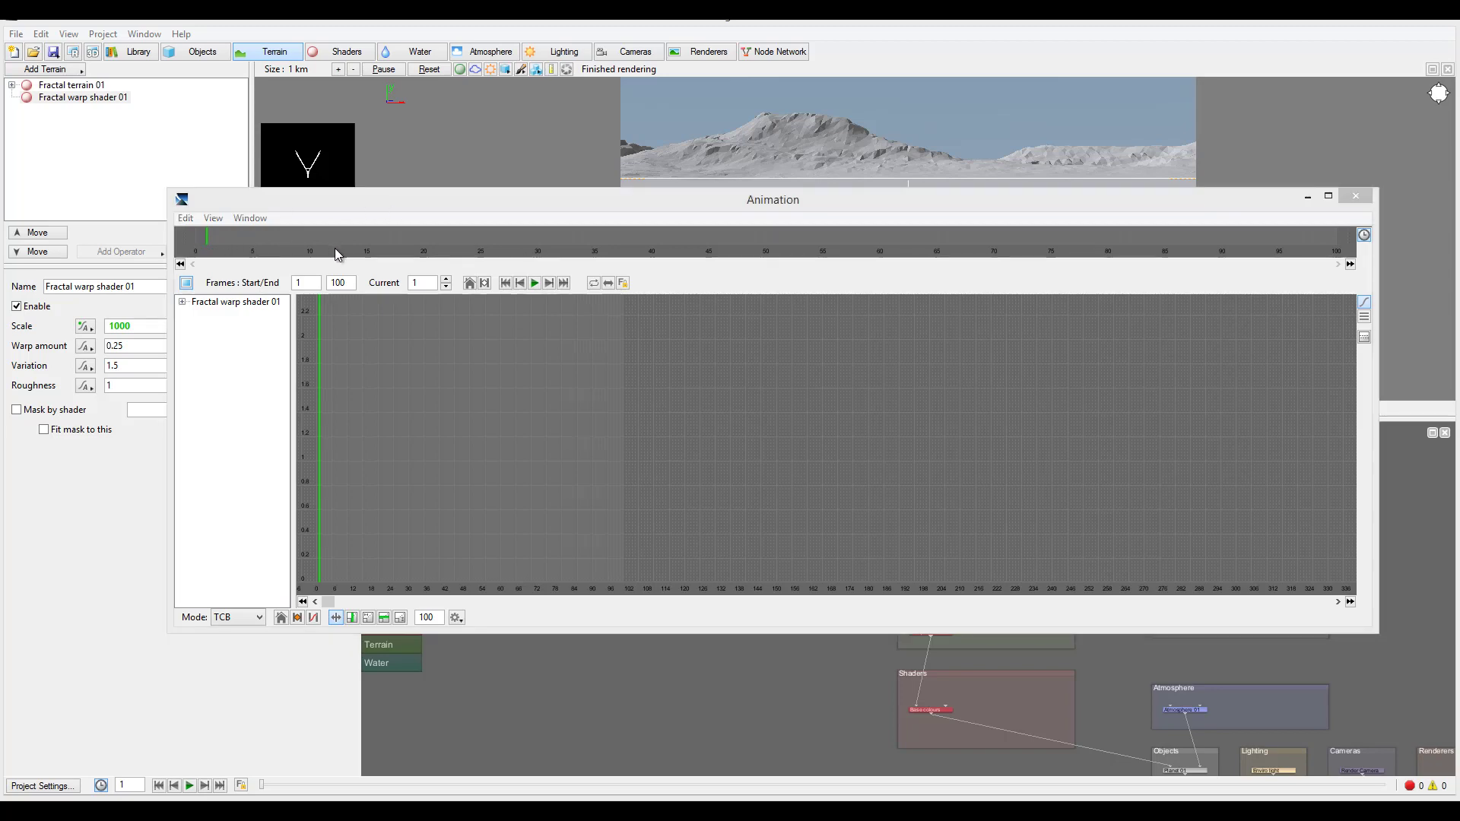
left_click(41, 34)
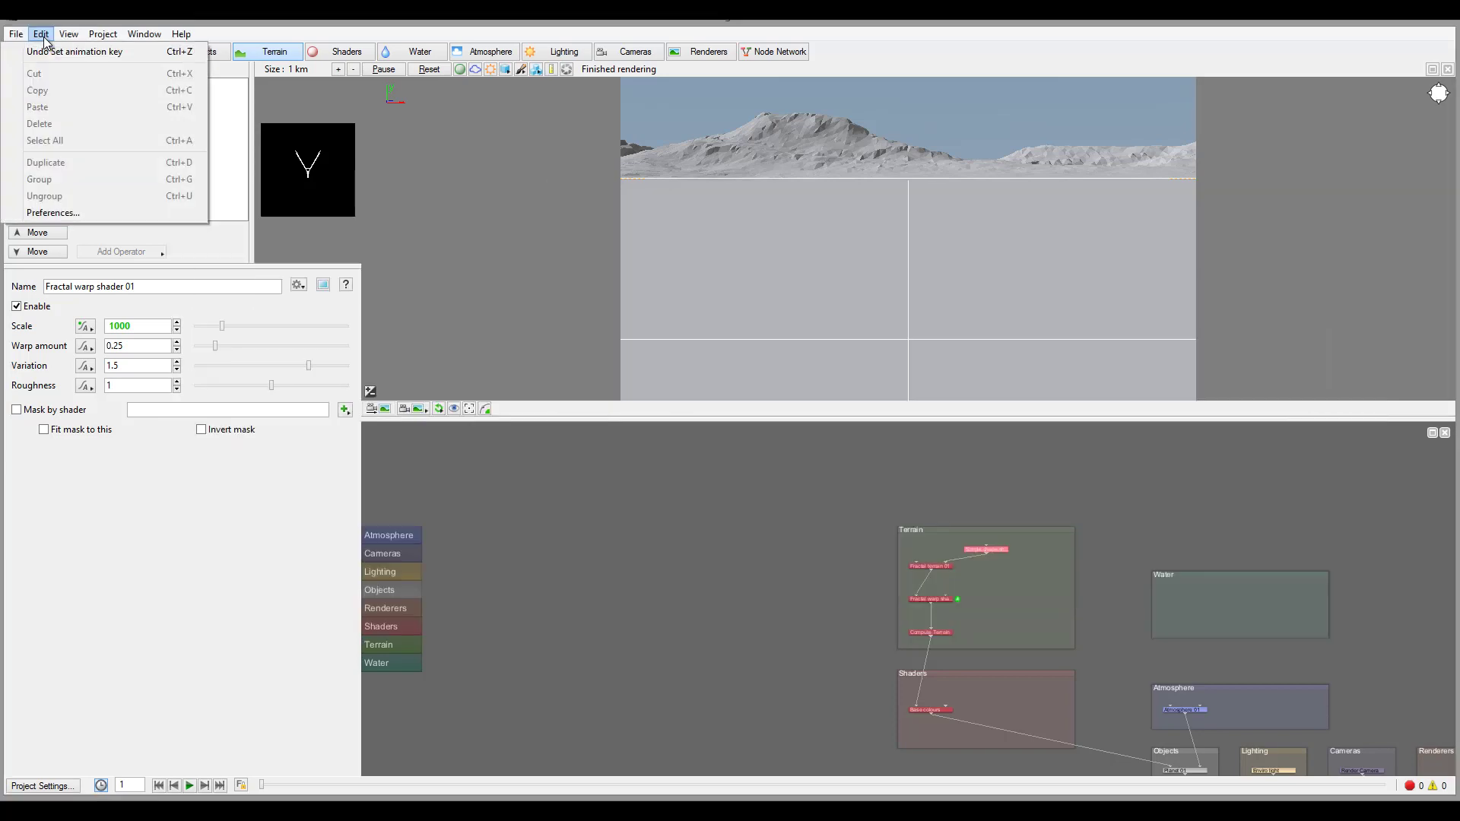
left_click(92, 212)
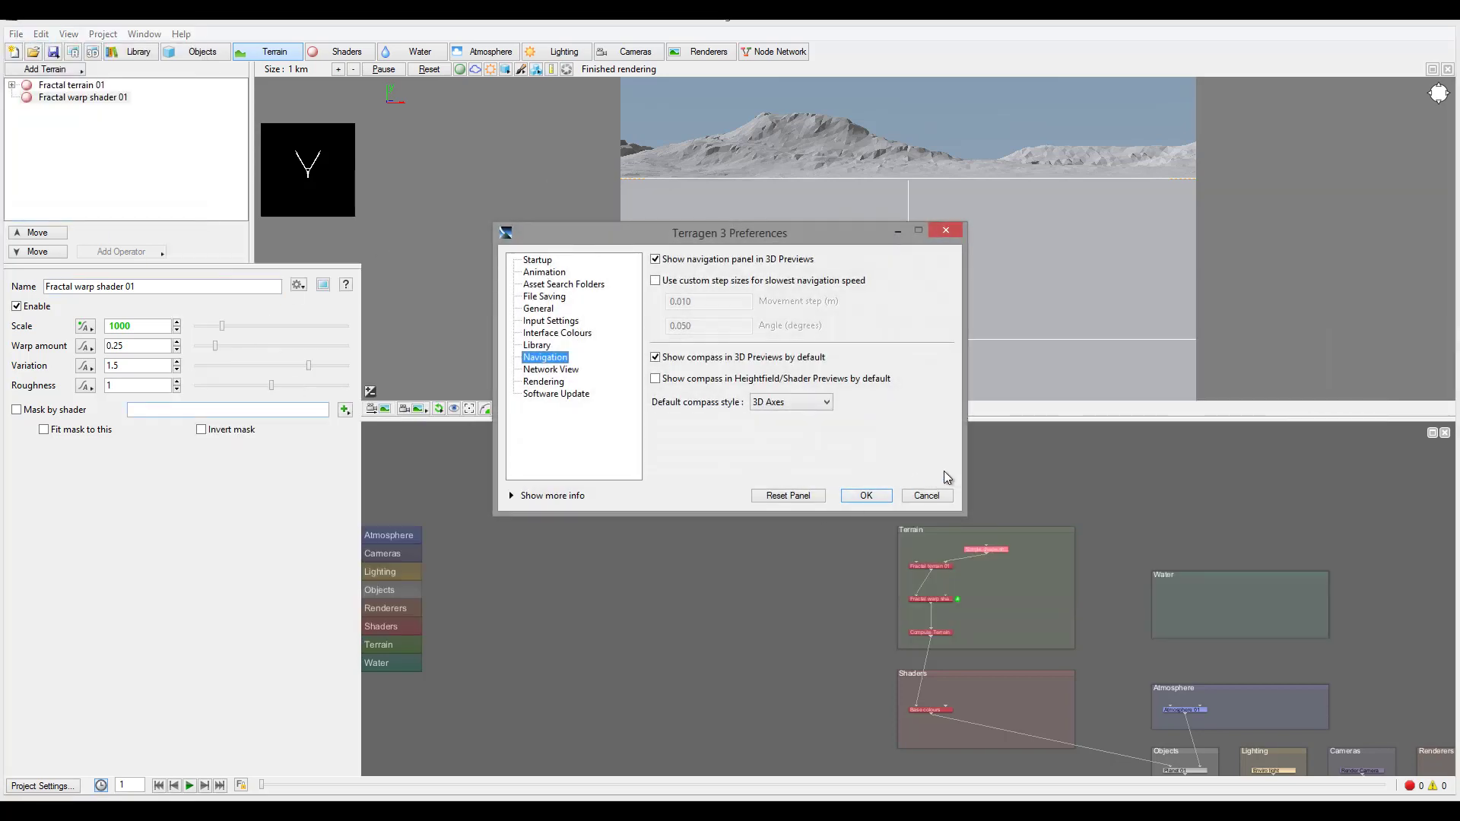
left_click(547, 273)
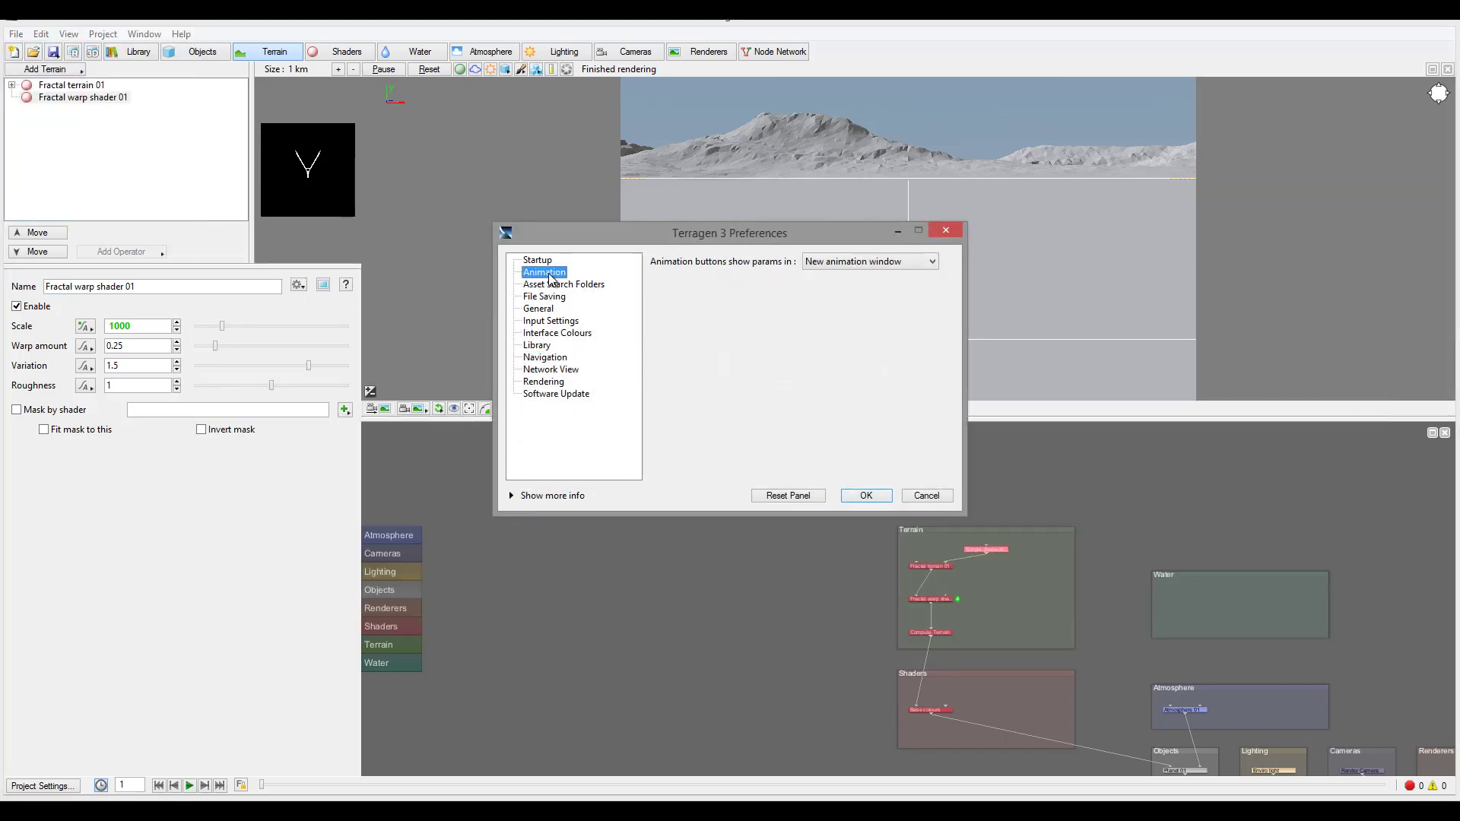
left_click(928, 495)
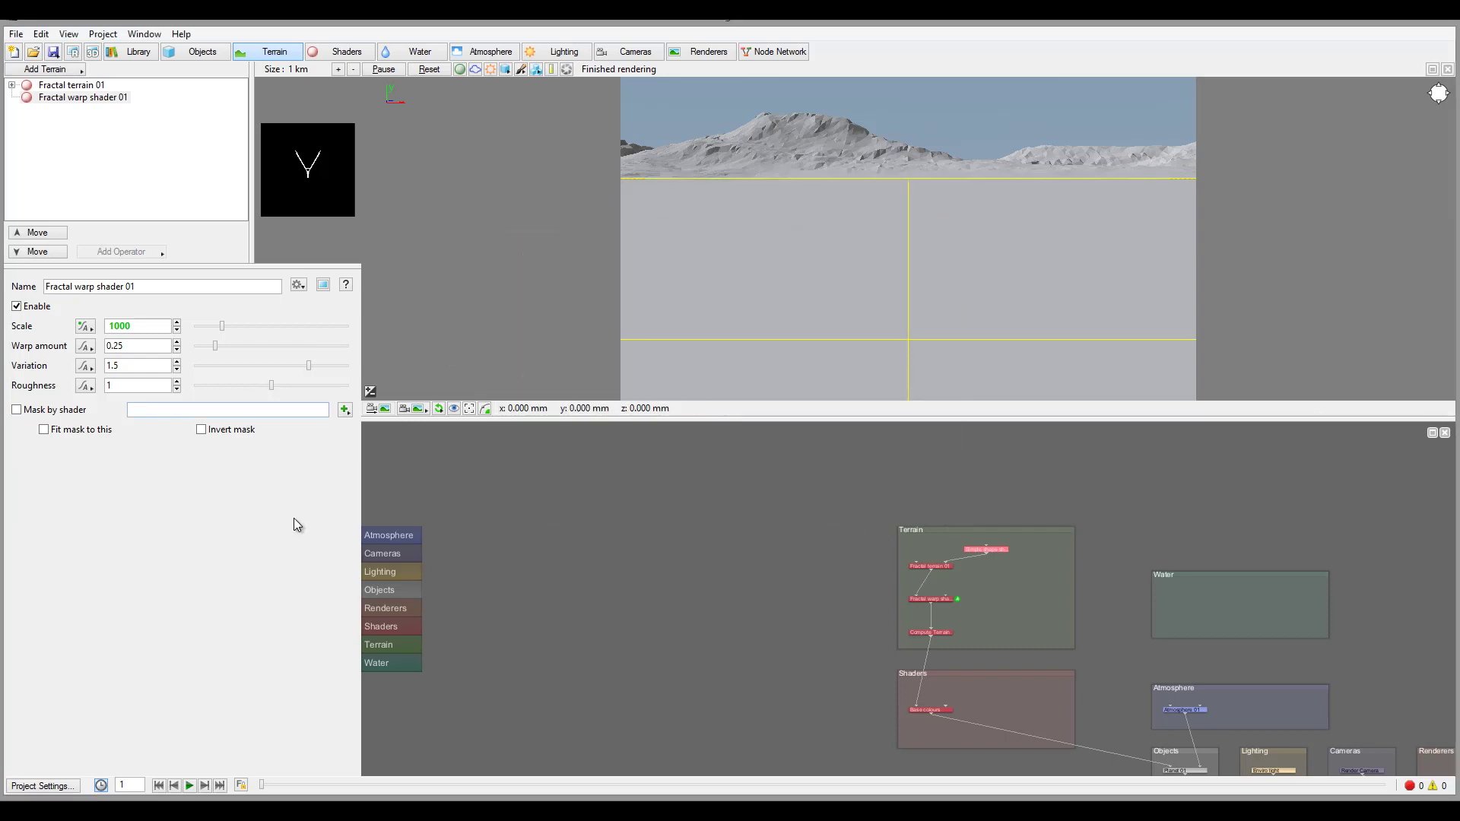
left_click(144, 34)
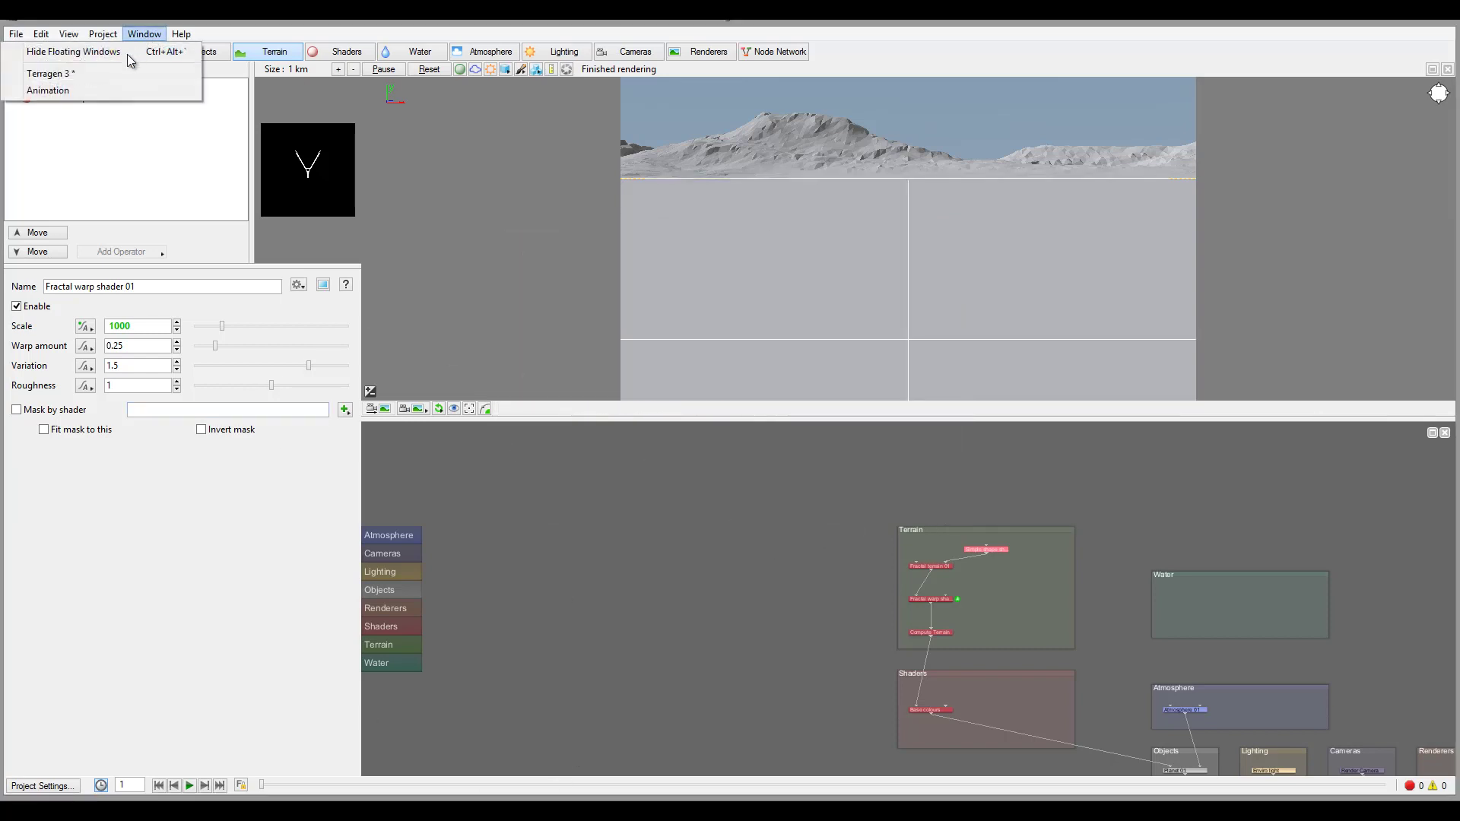
left_click(92, 89)
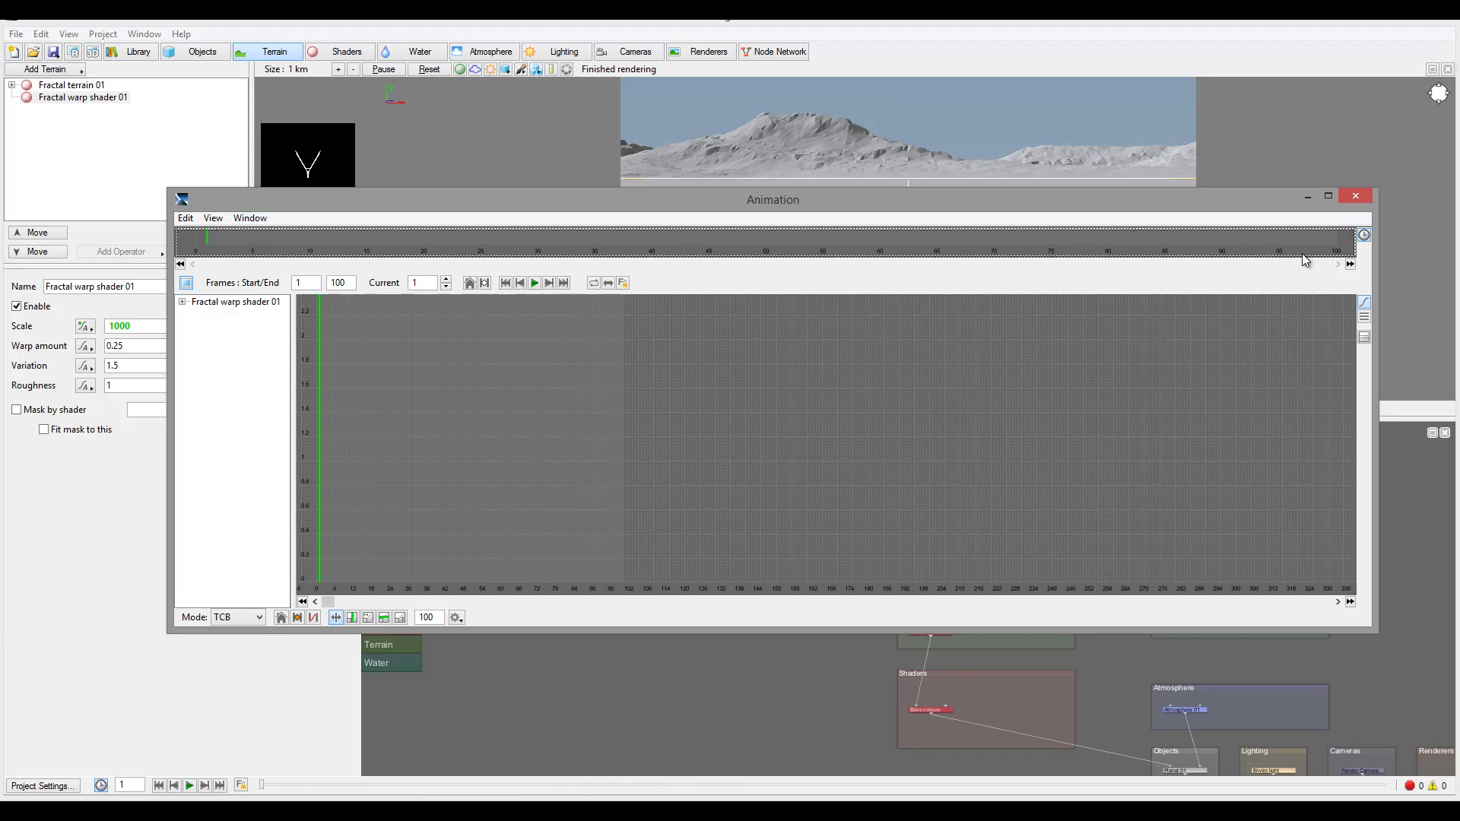
left_click(1349, 264)
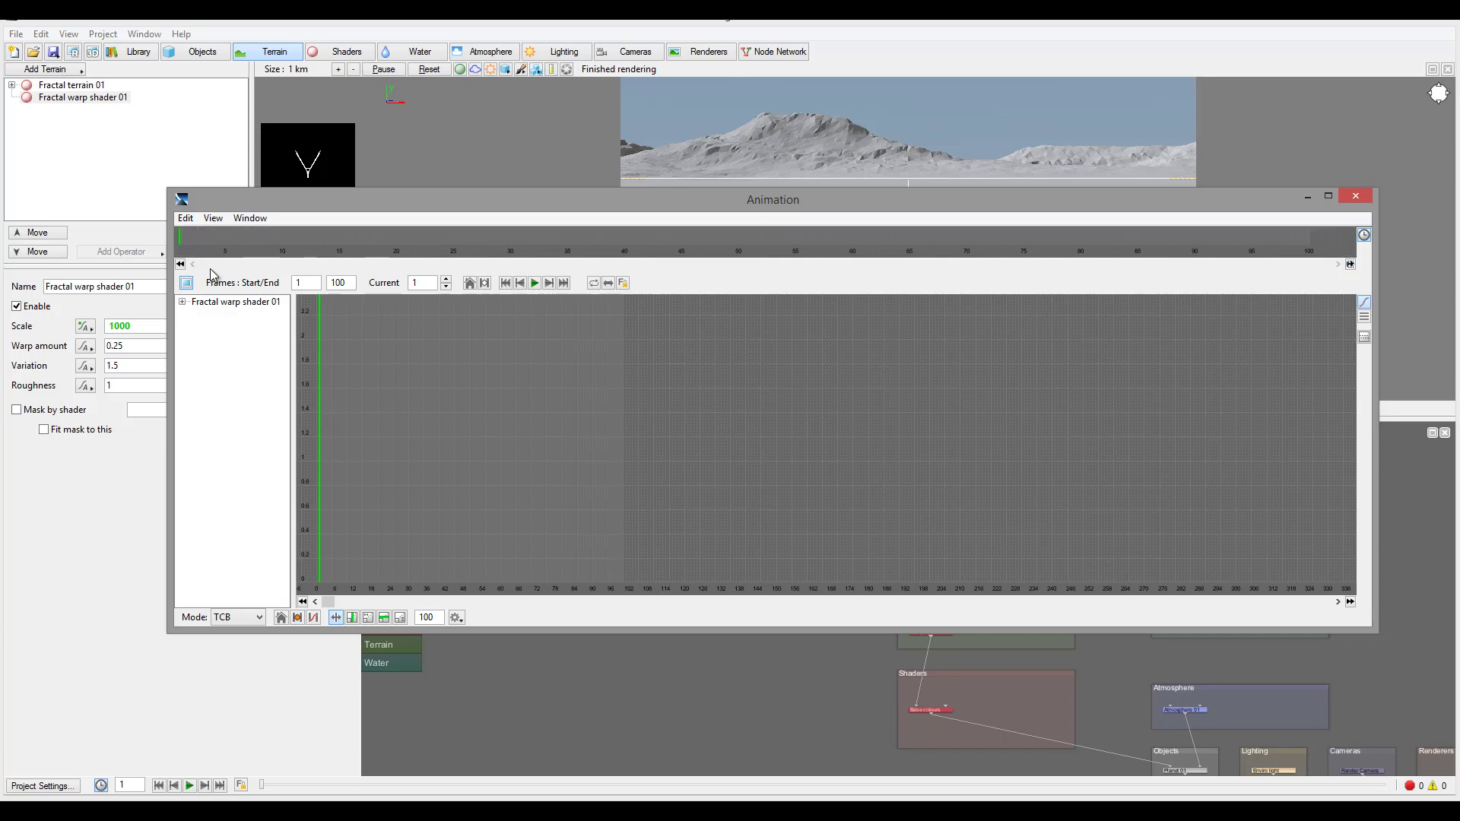
Set the animation End frame to 500 and Current frame to 35, then toggle realtime playback.
left_click(180, 263)
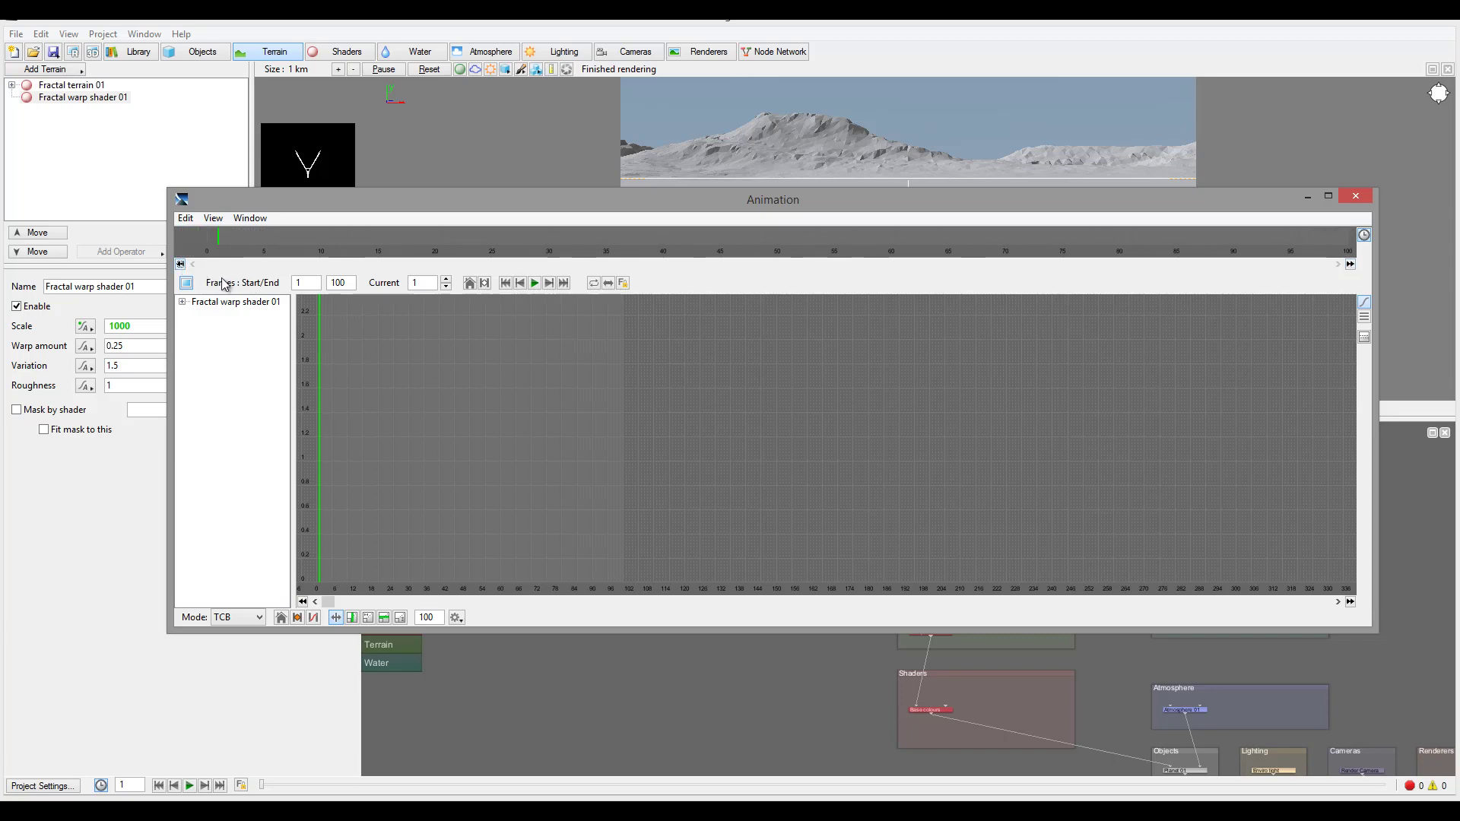
double_click(349, 282)
type("500")
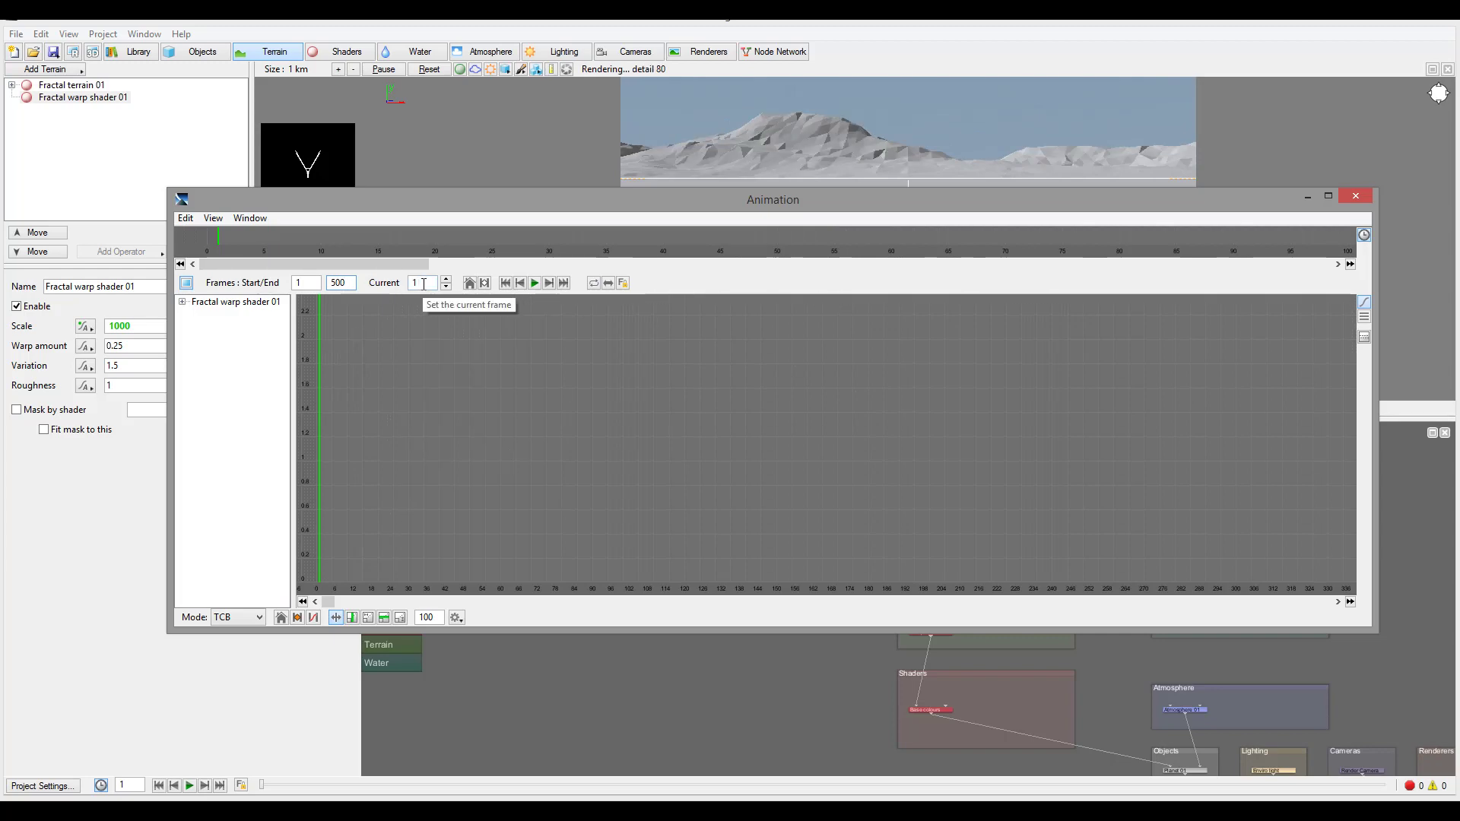
double_click(424, 283)
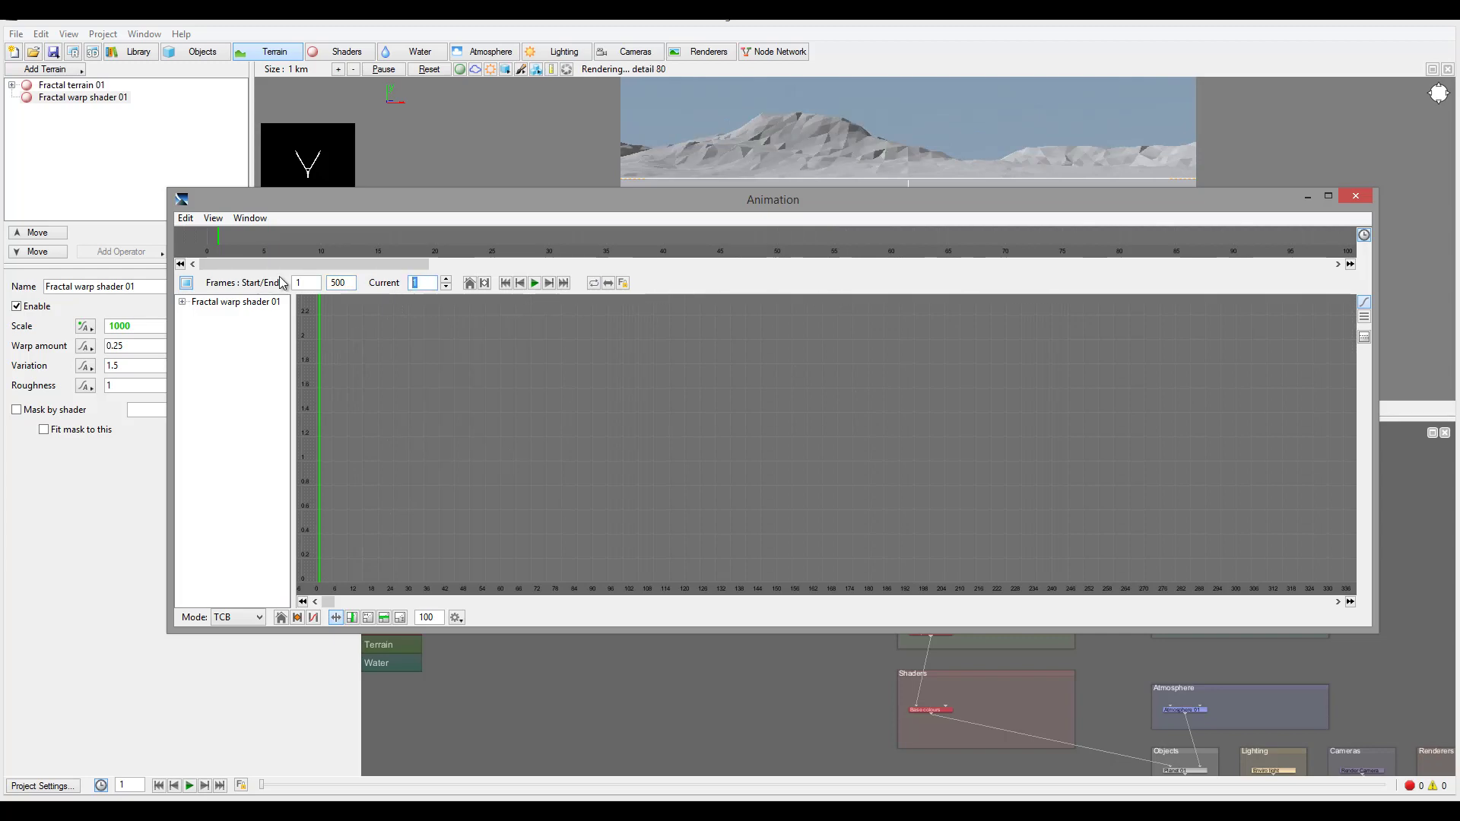
type("35")
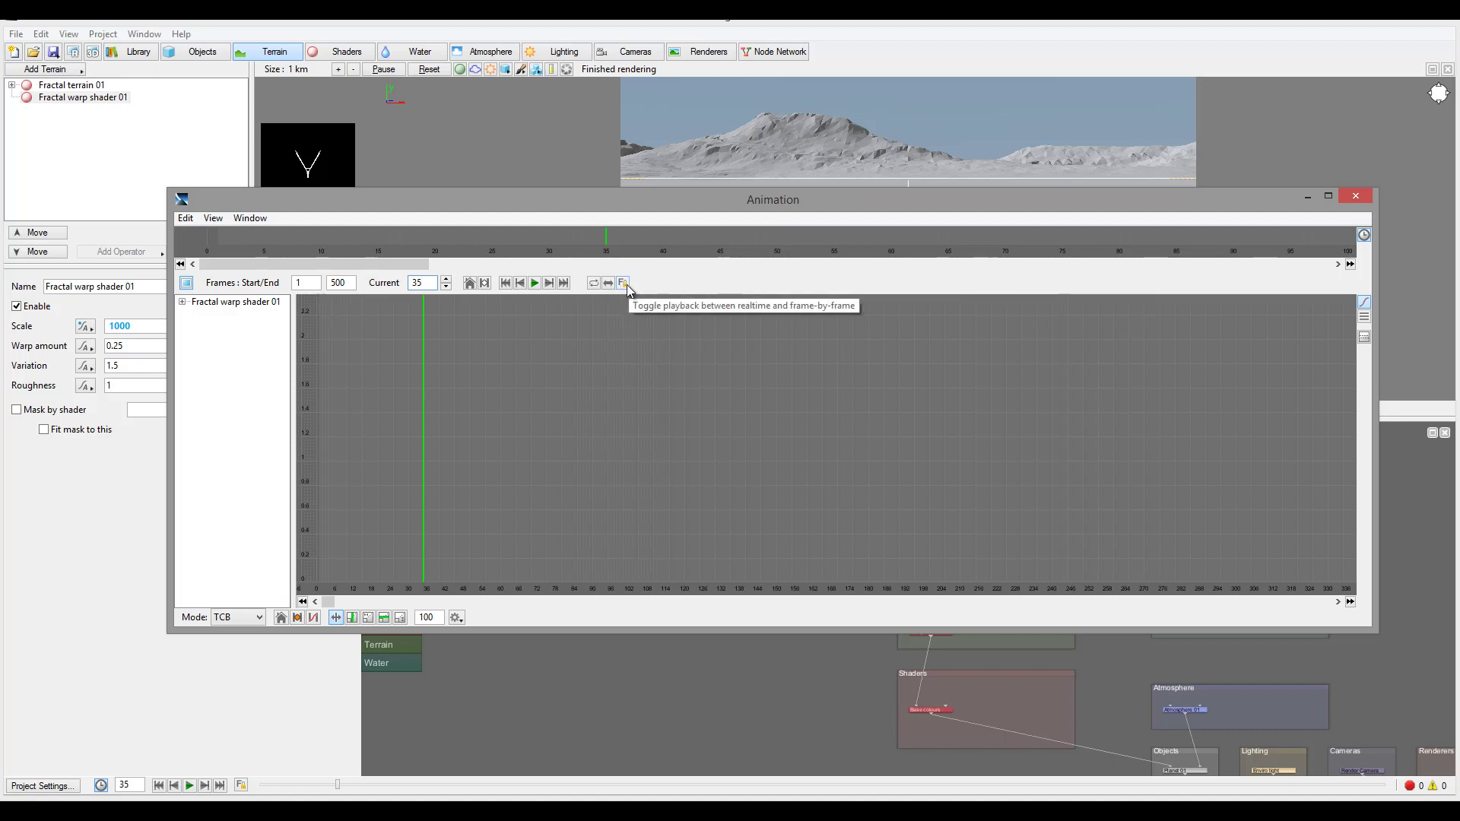
left_click(623, 284)
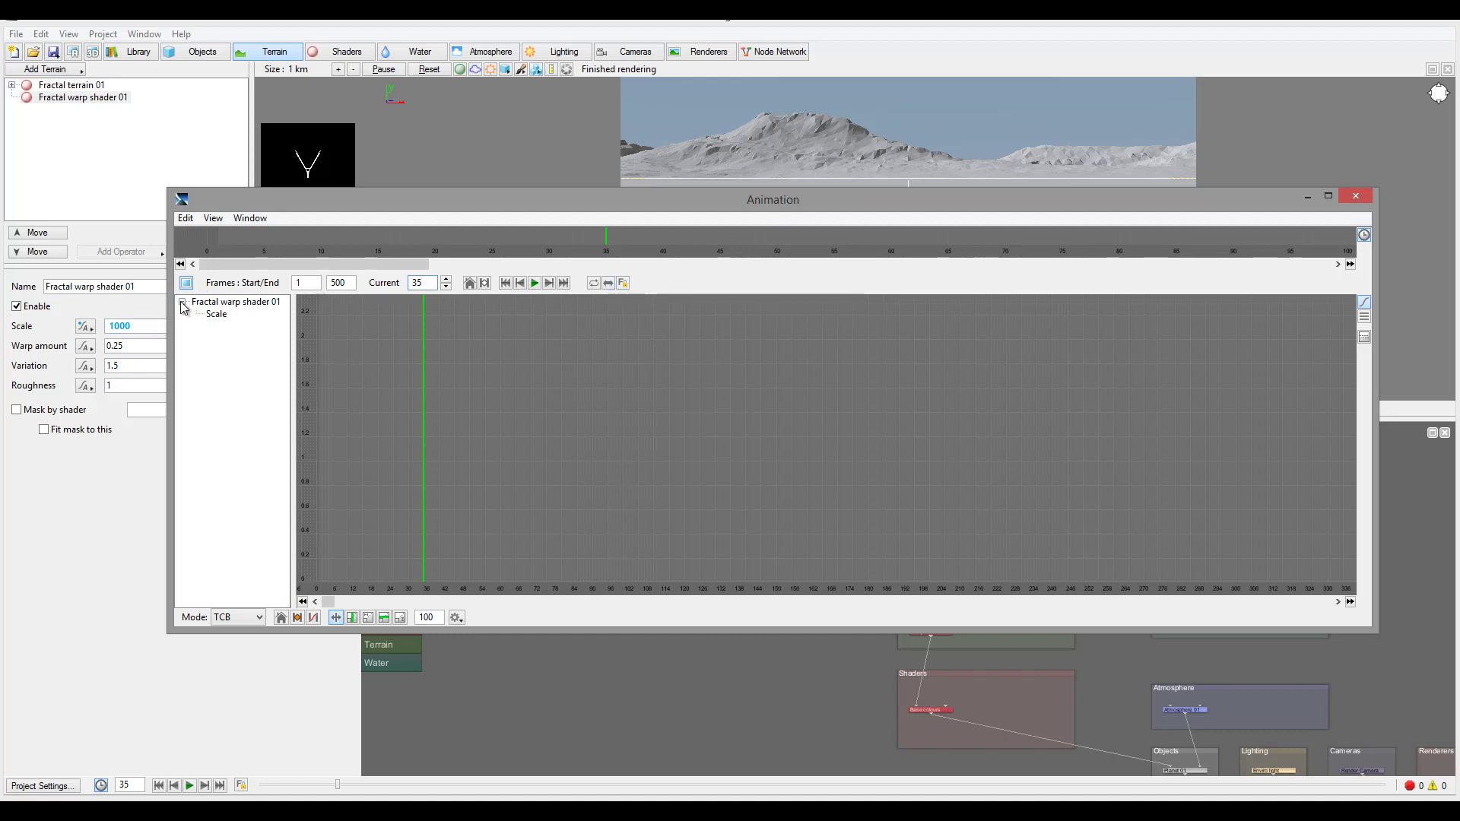
Expand Fractal warp shader 01 in the Animation window to reveal its Scale channel.
left_click(219, 315)
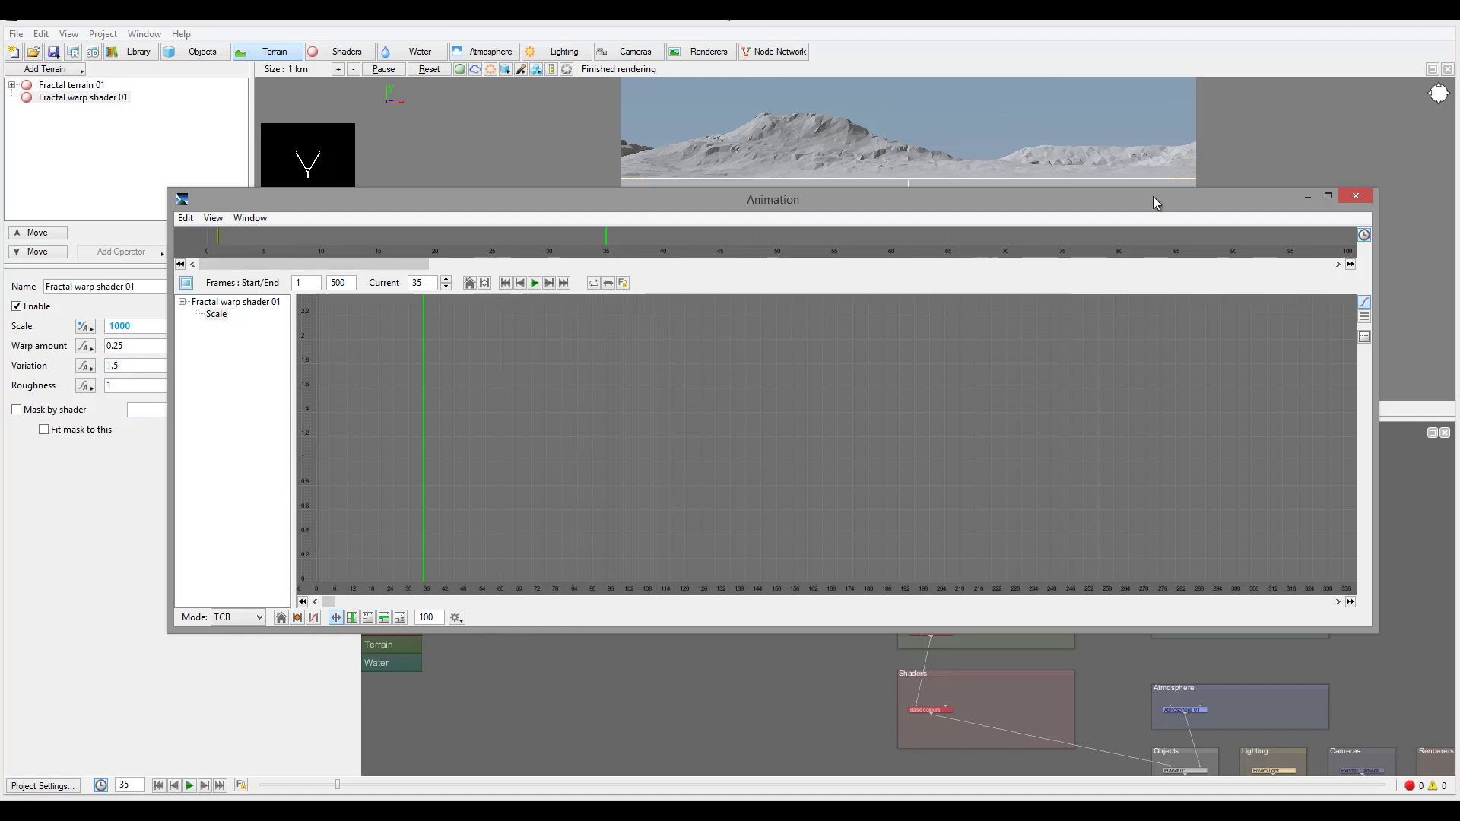
Switch to the dope sheet, back to the curve graph, check key transform options, and close.
left_click(1363, 317)
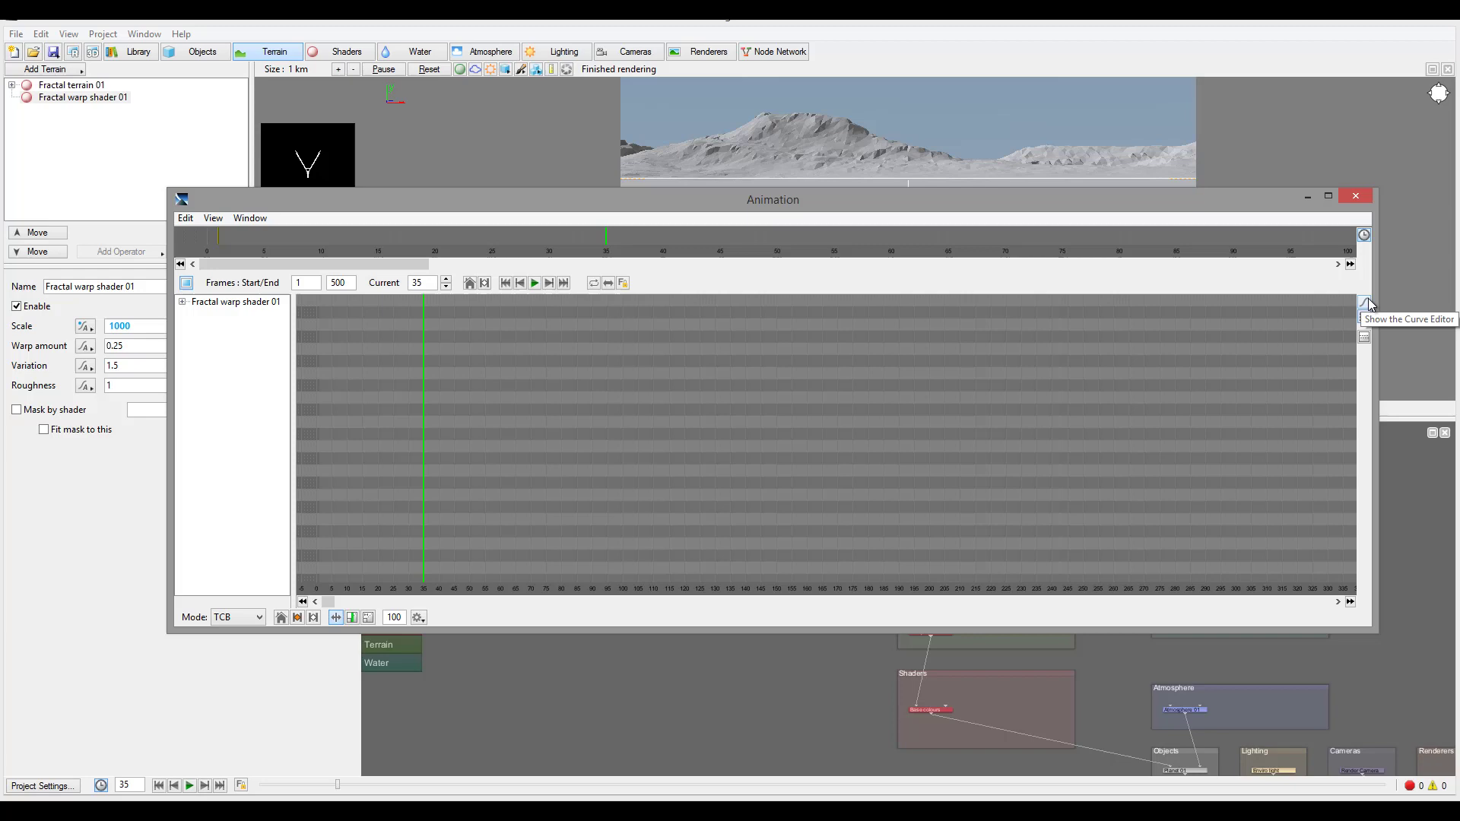
left_click(1364, 302)
left_click(456, 617)
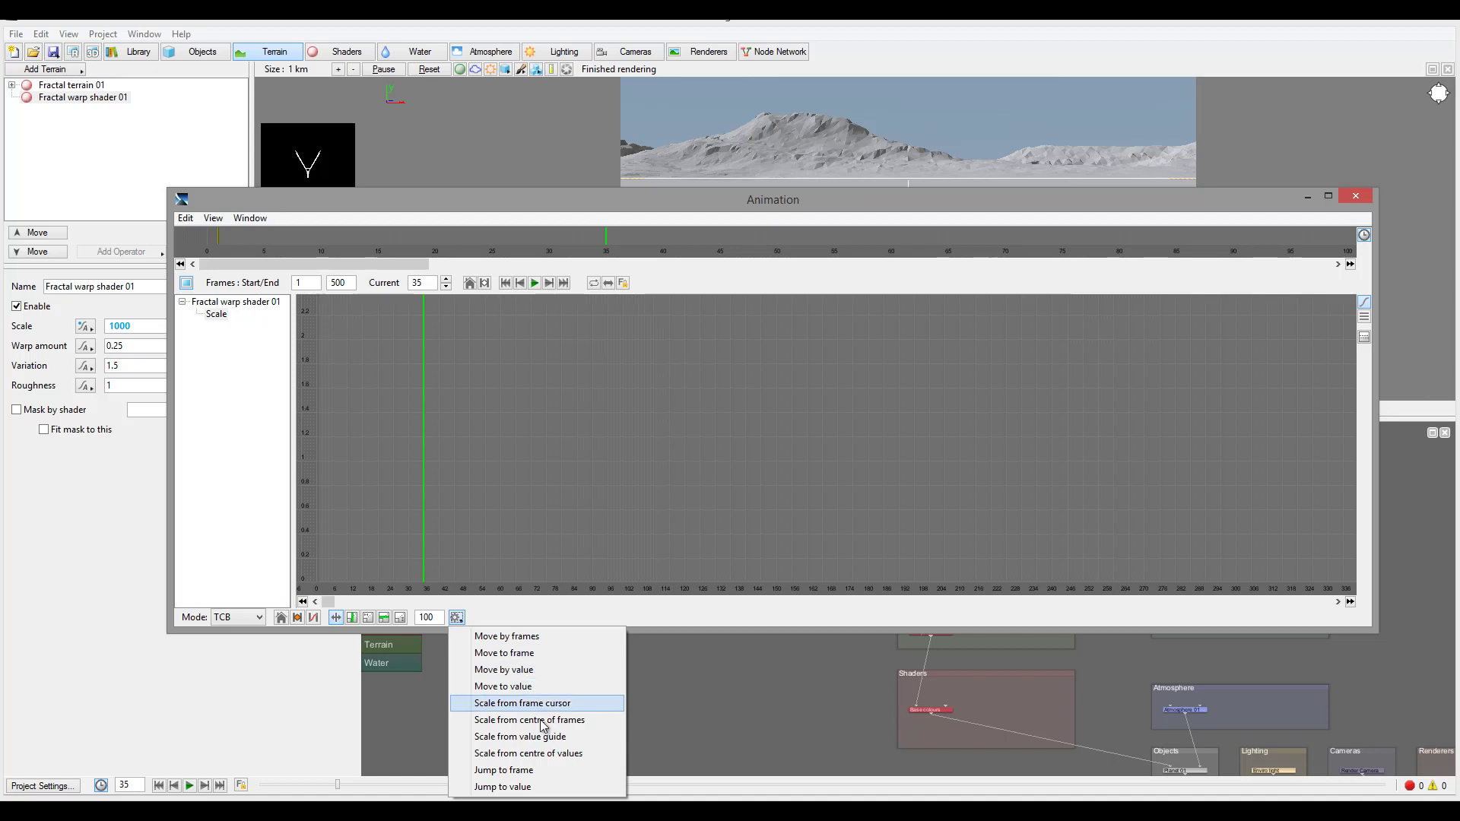
left_click(632, 624)
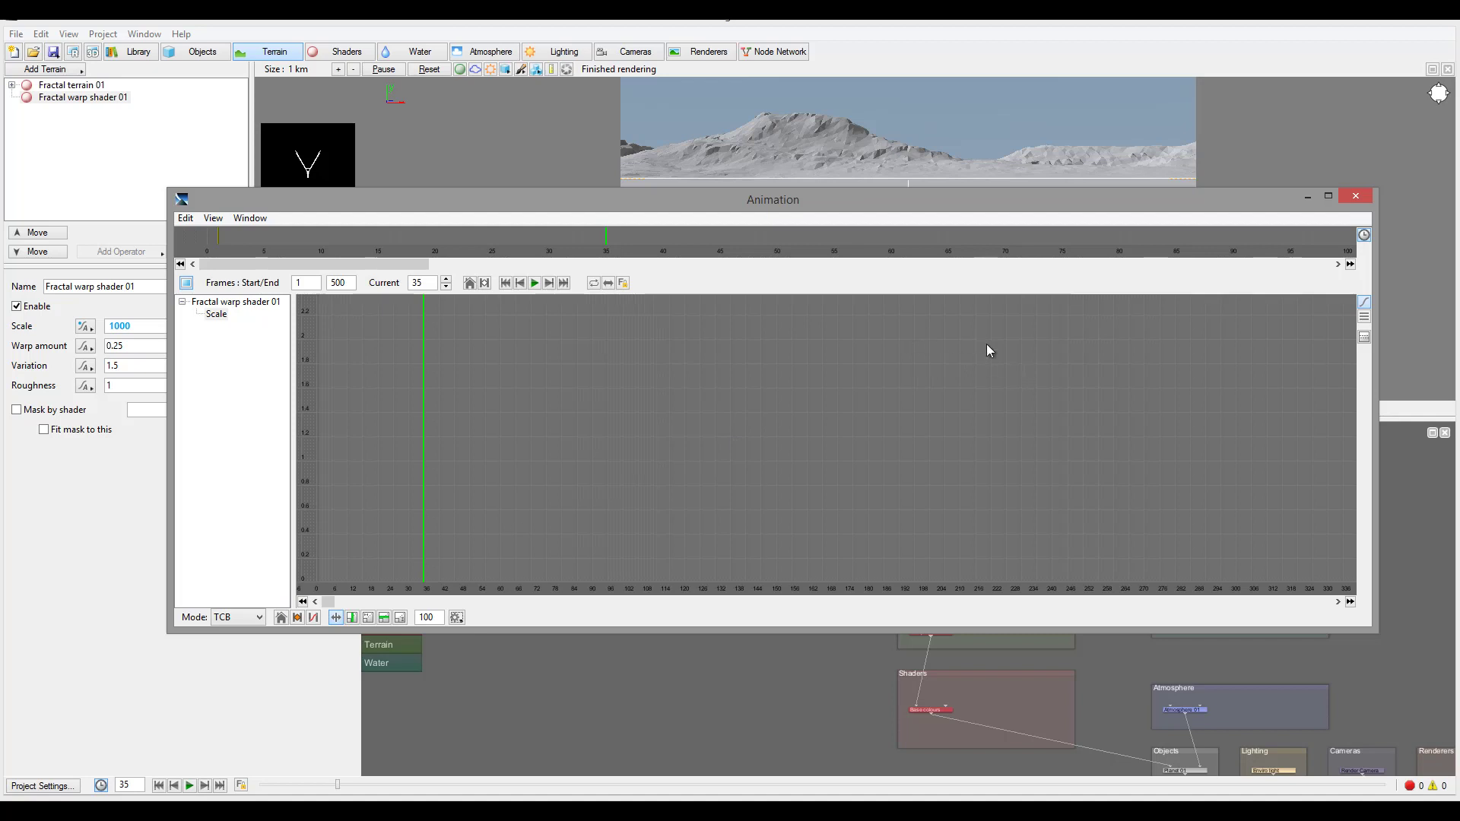
left_click(1355, 196)
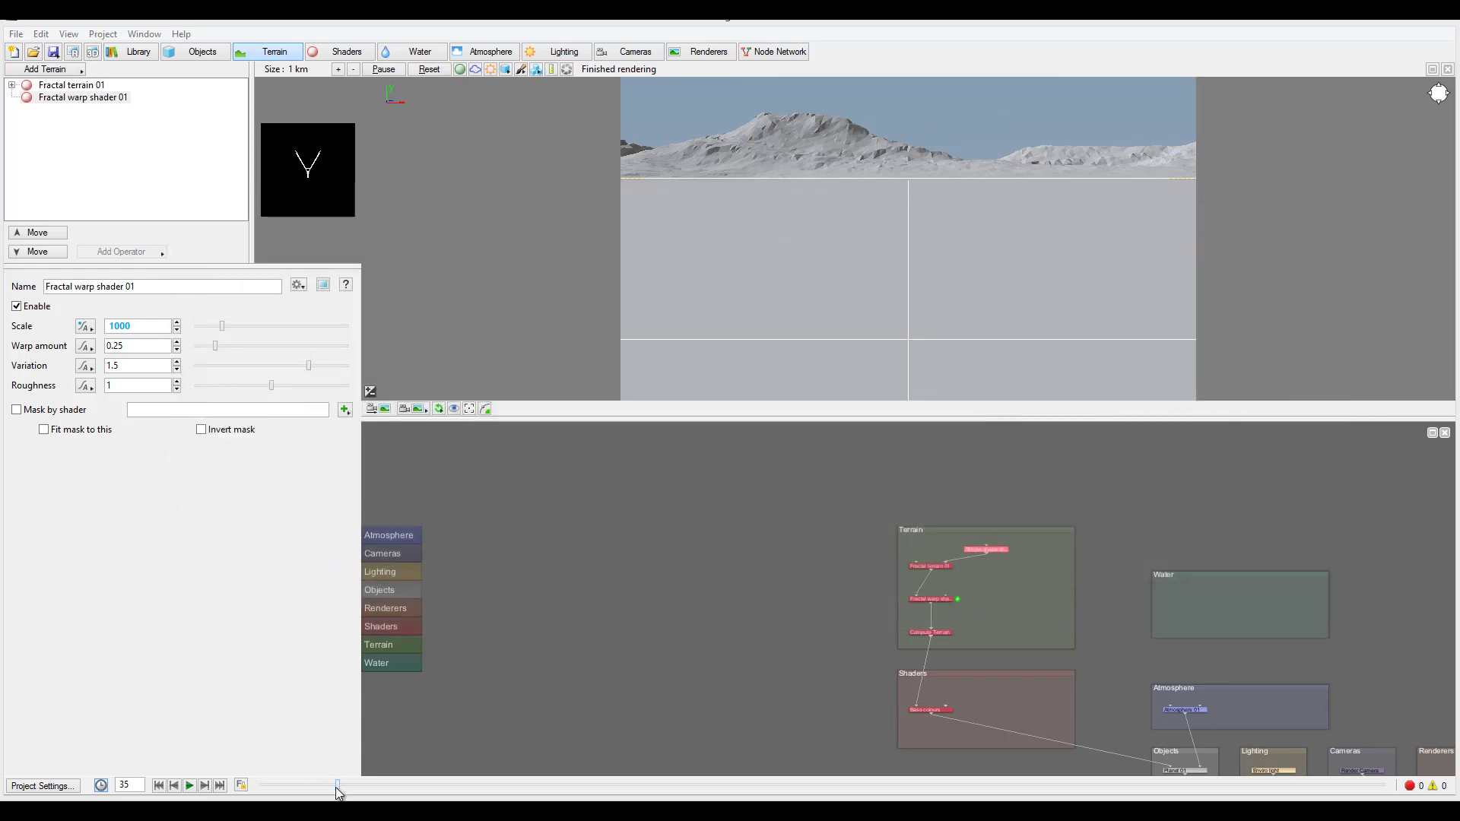
Scrub the timeline to frame 1, jump to frame 449, and return to frame 1.
left_click_drag(338, 791, 266, 791)
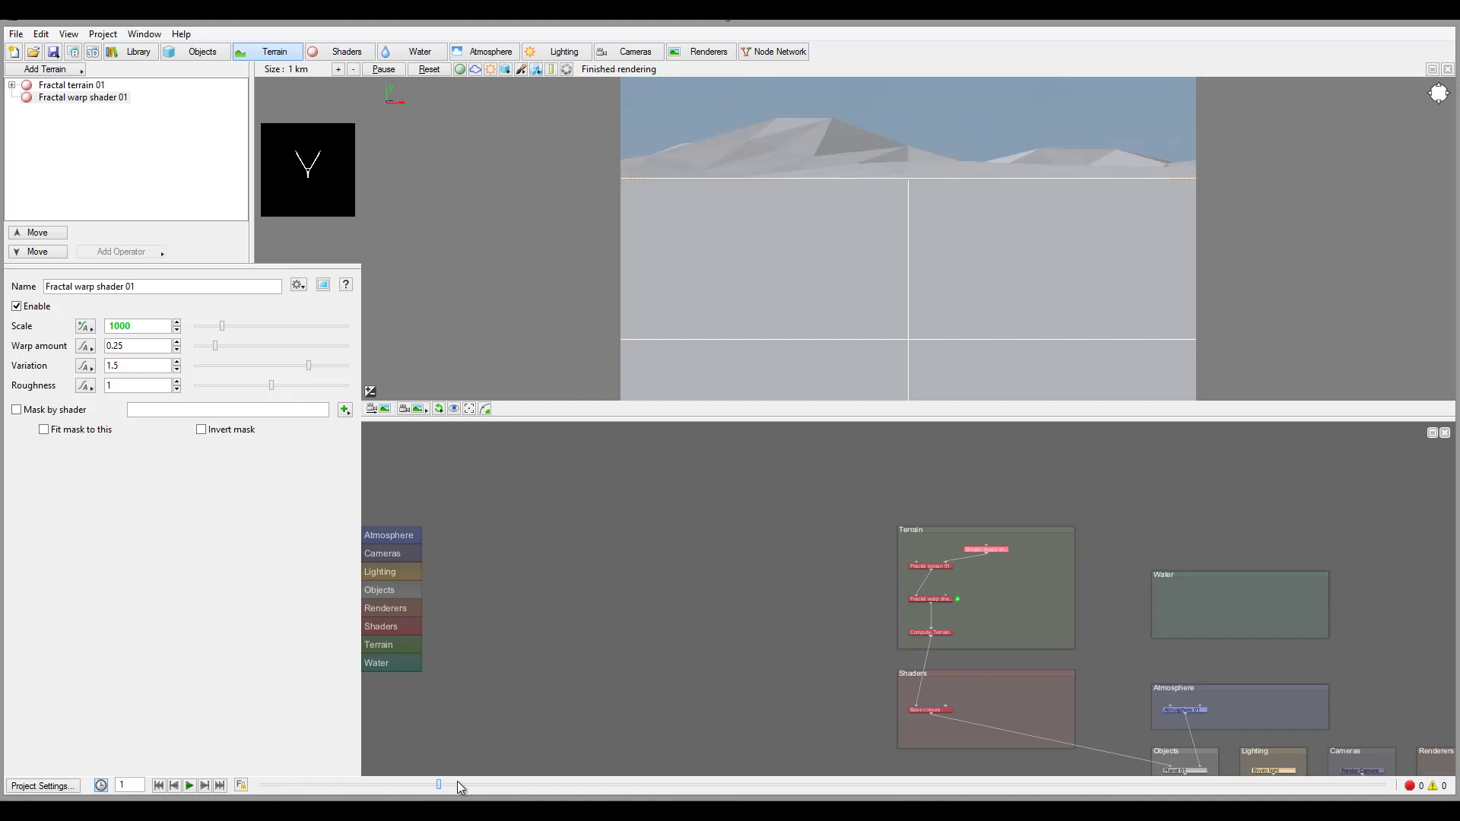
left_click(1253, 786)
left_click(263, 785)
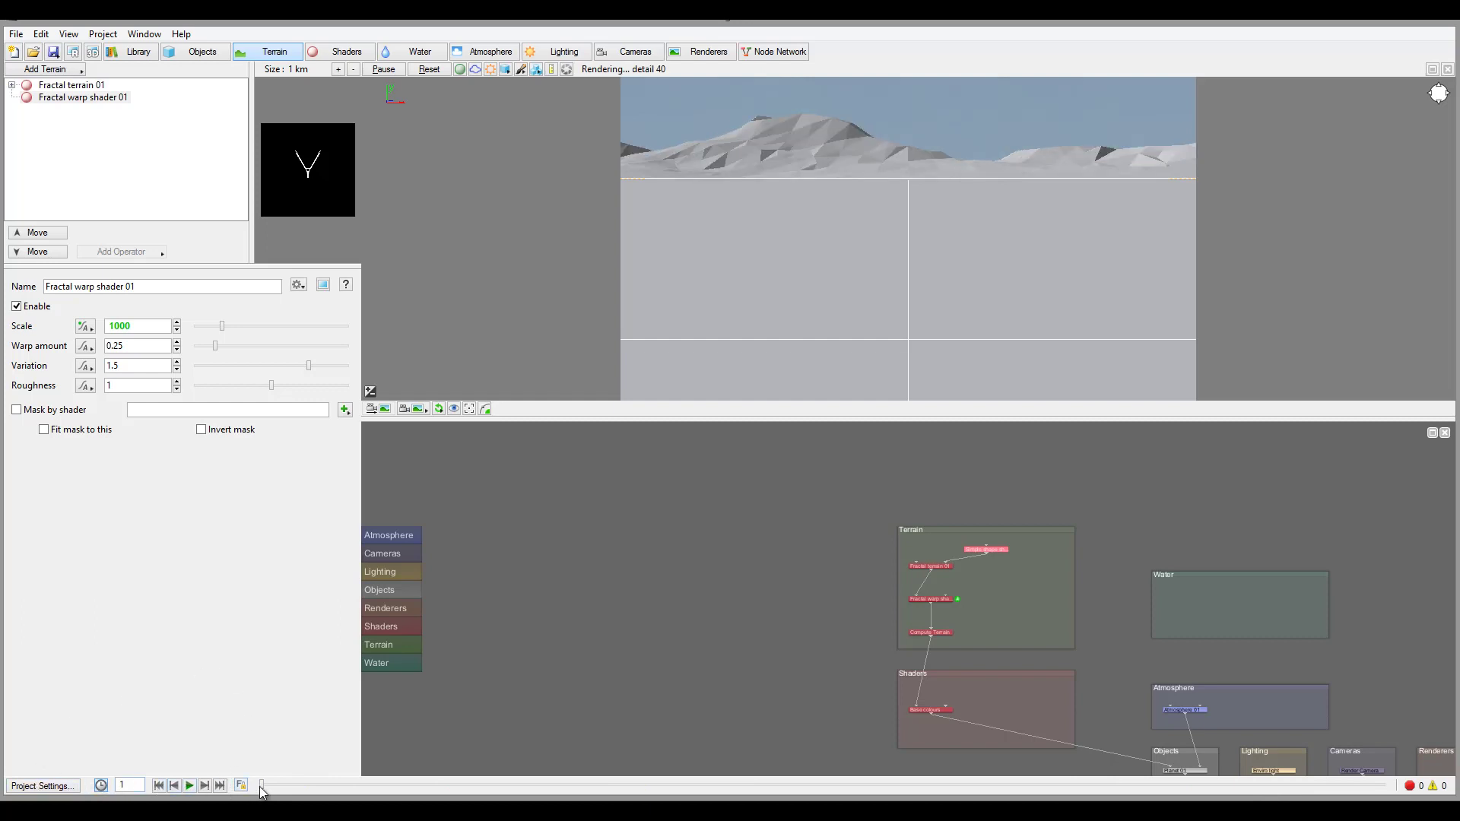
Set the project's End frame to 200 in Project Settings.
left_click(31, 786)
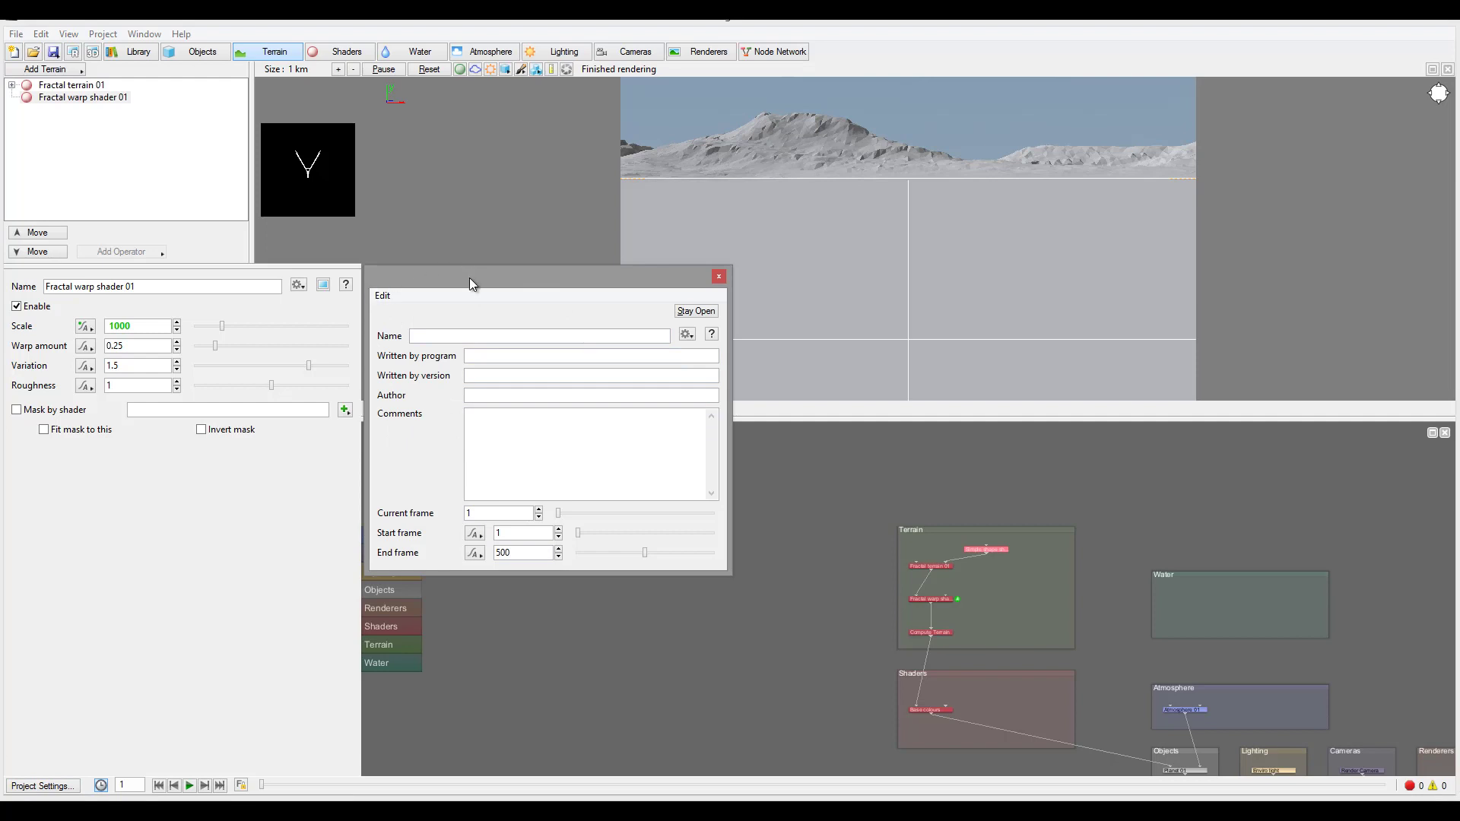
left_click_drag(469, 276, 504, 278)
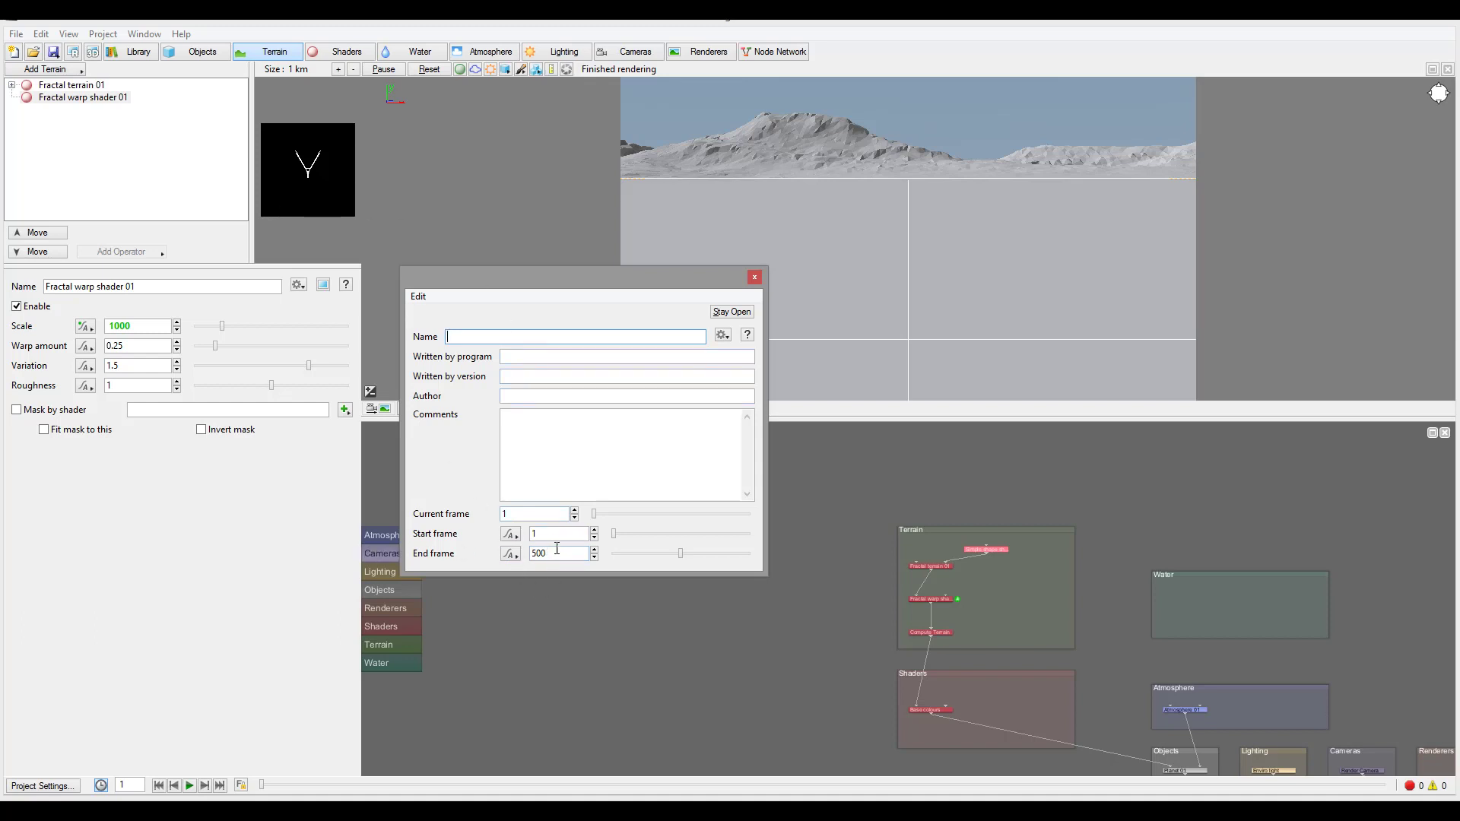
key("Tab")
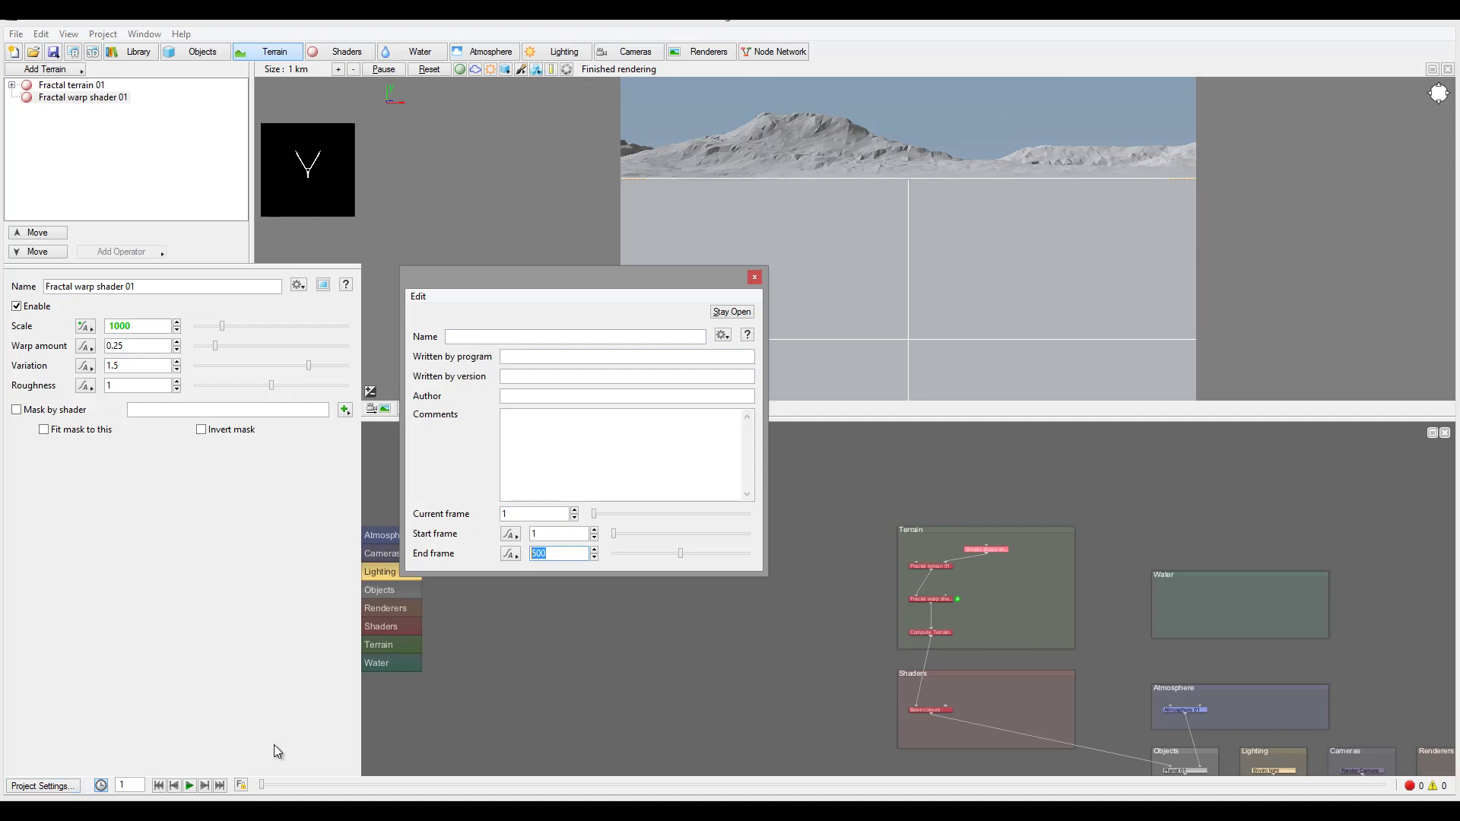
type("200")
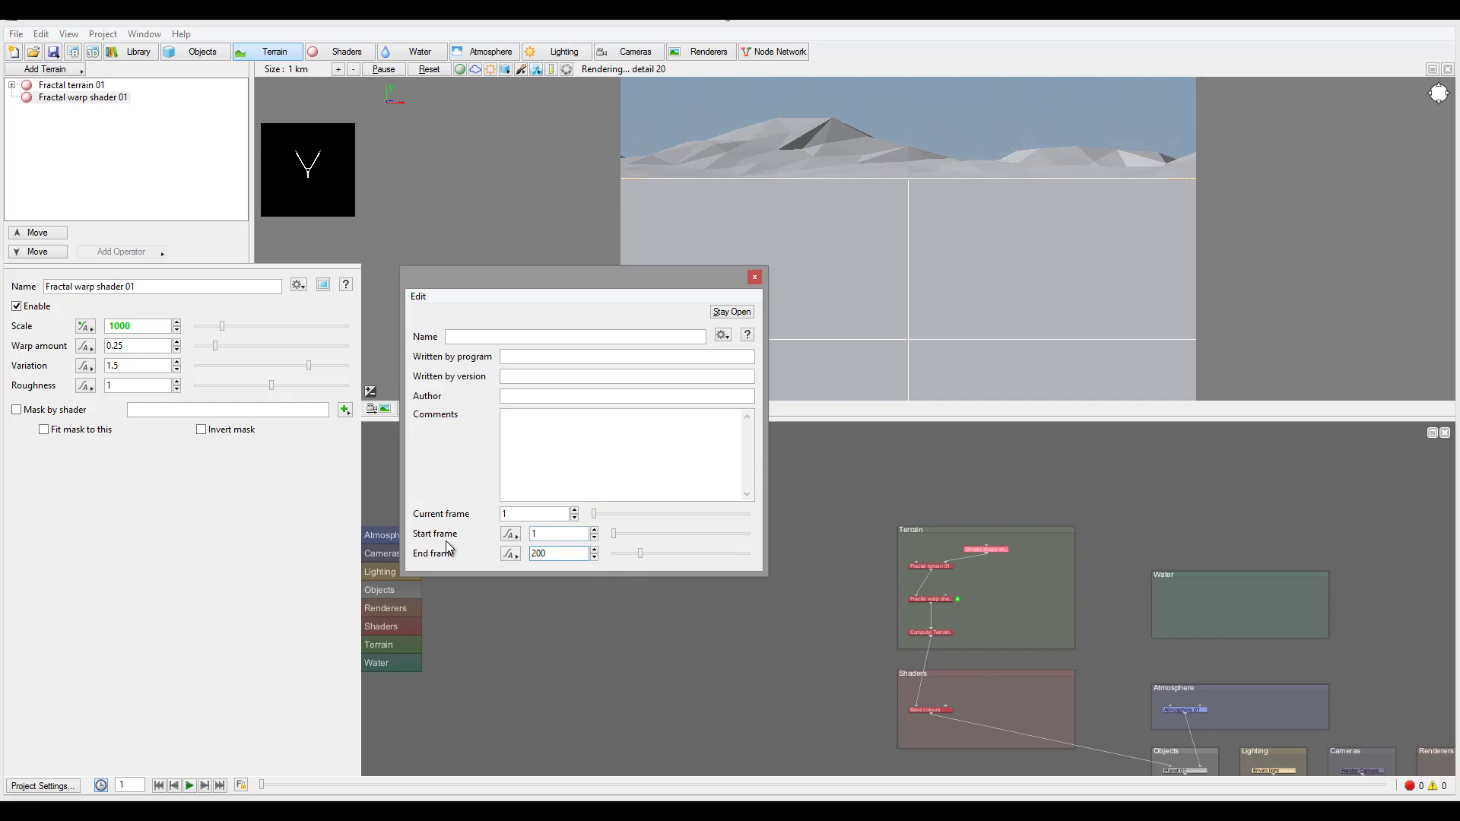
left_click(511, 554)
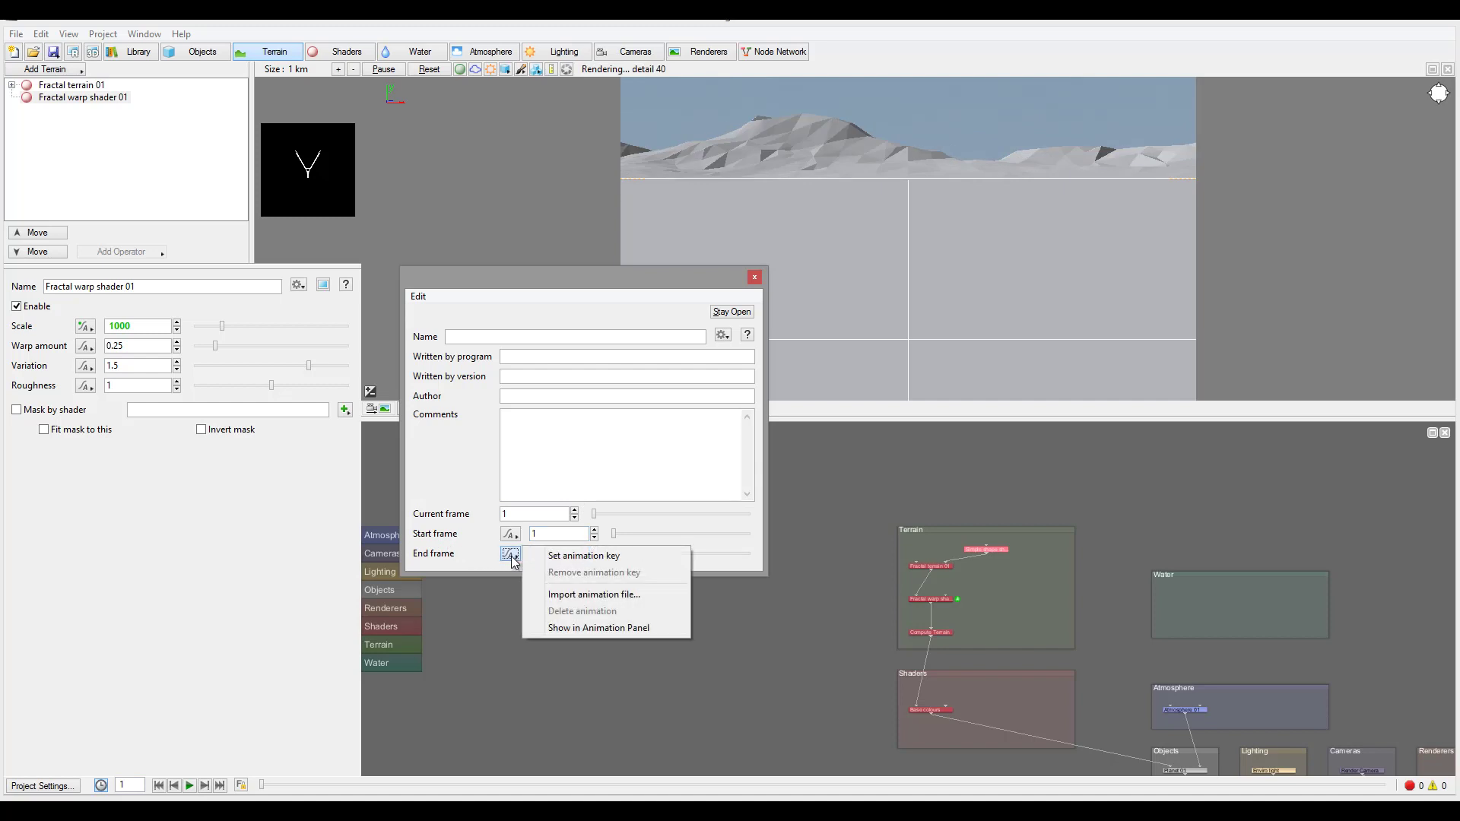
left_click(459, 554)
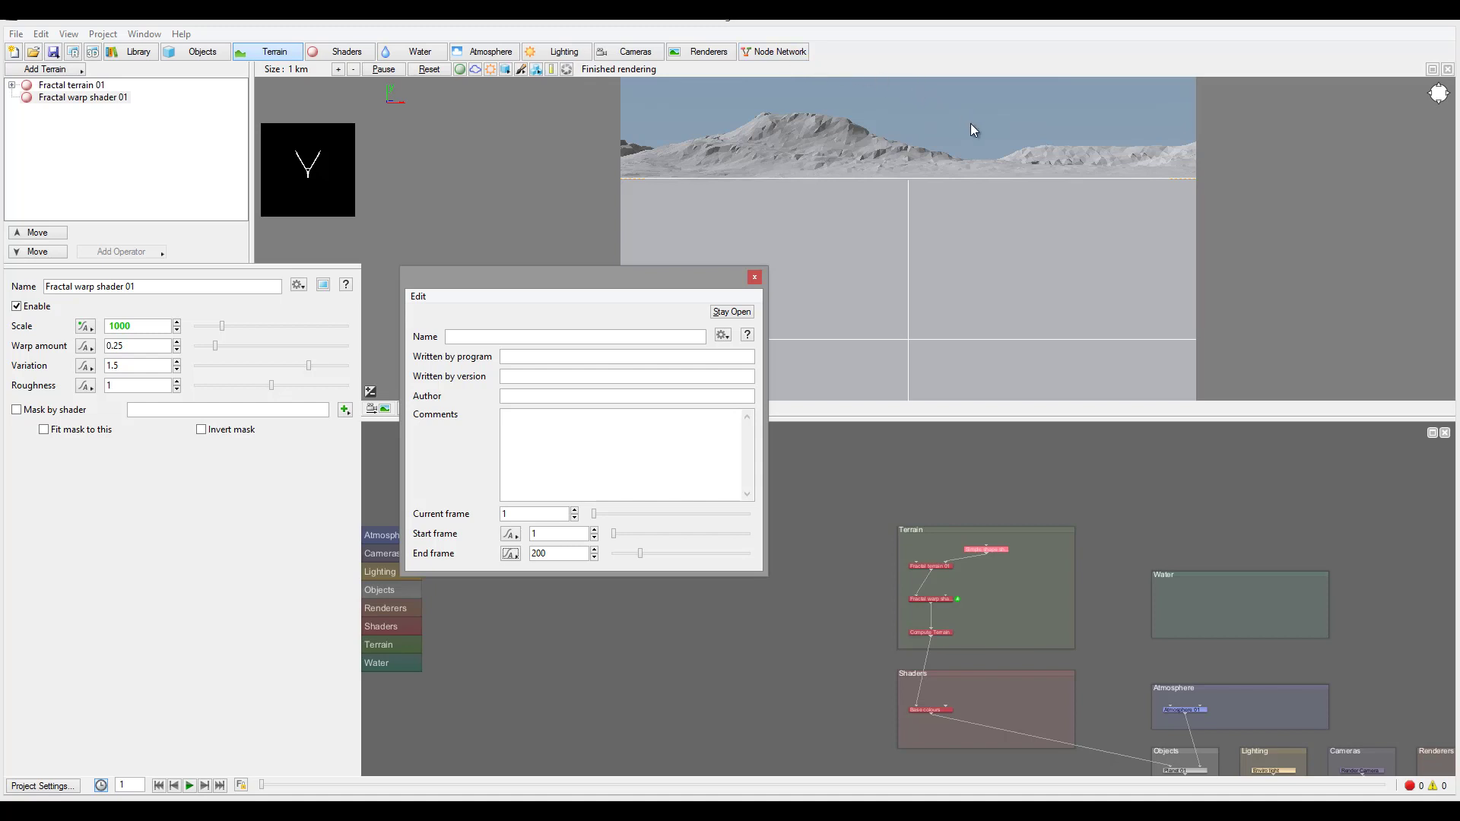
left_click(510, 554)
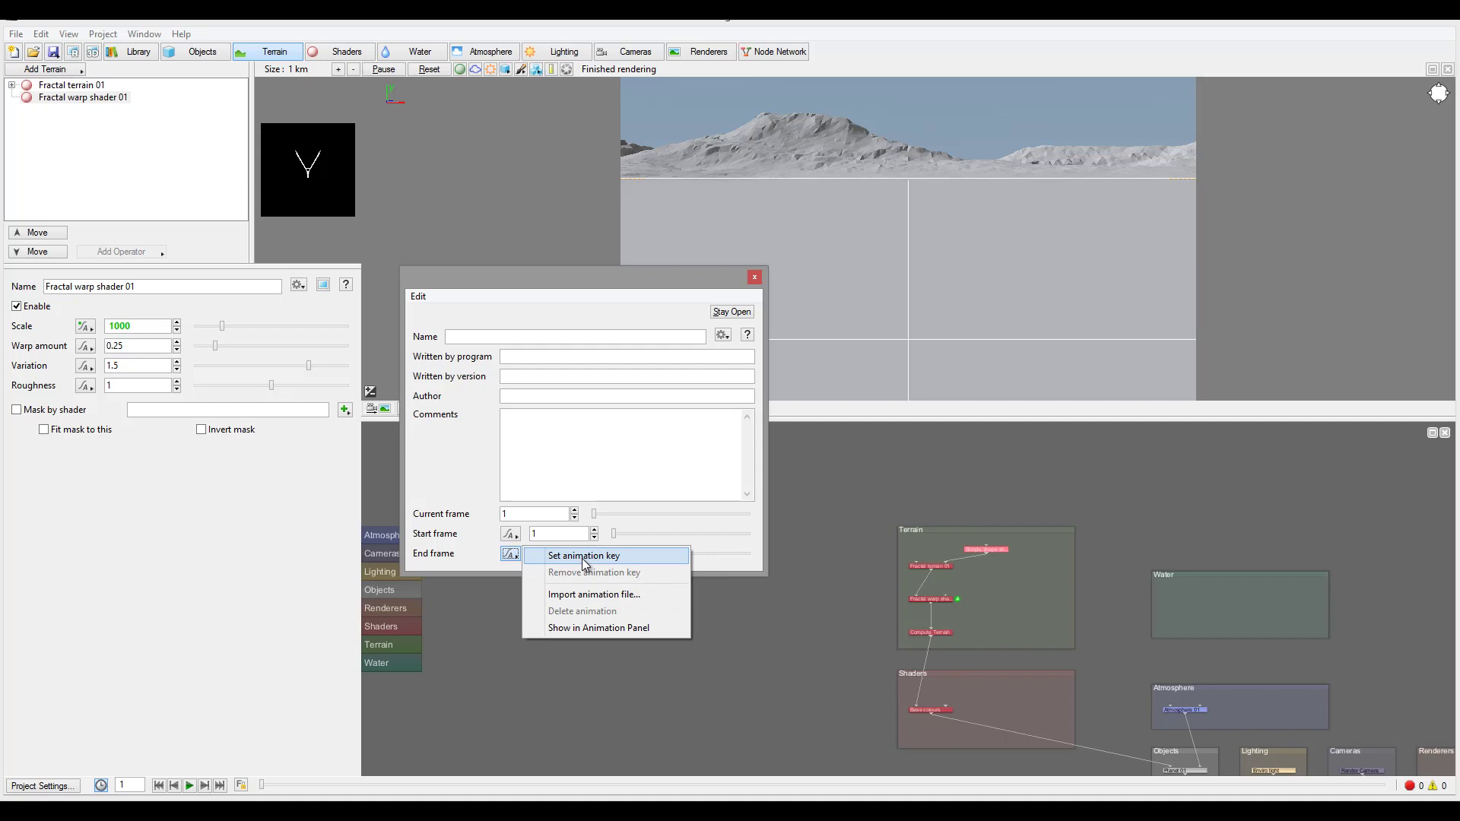
left_click(815, 194)
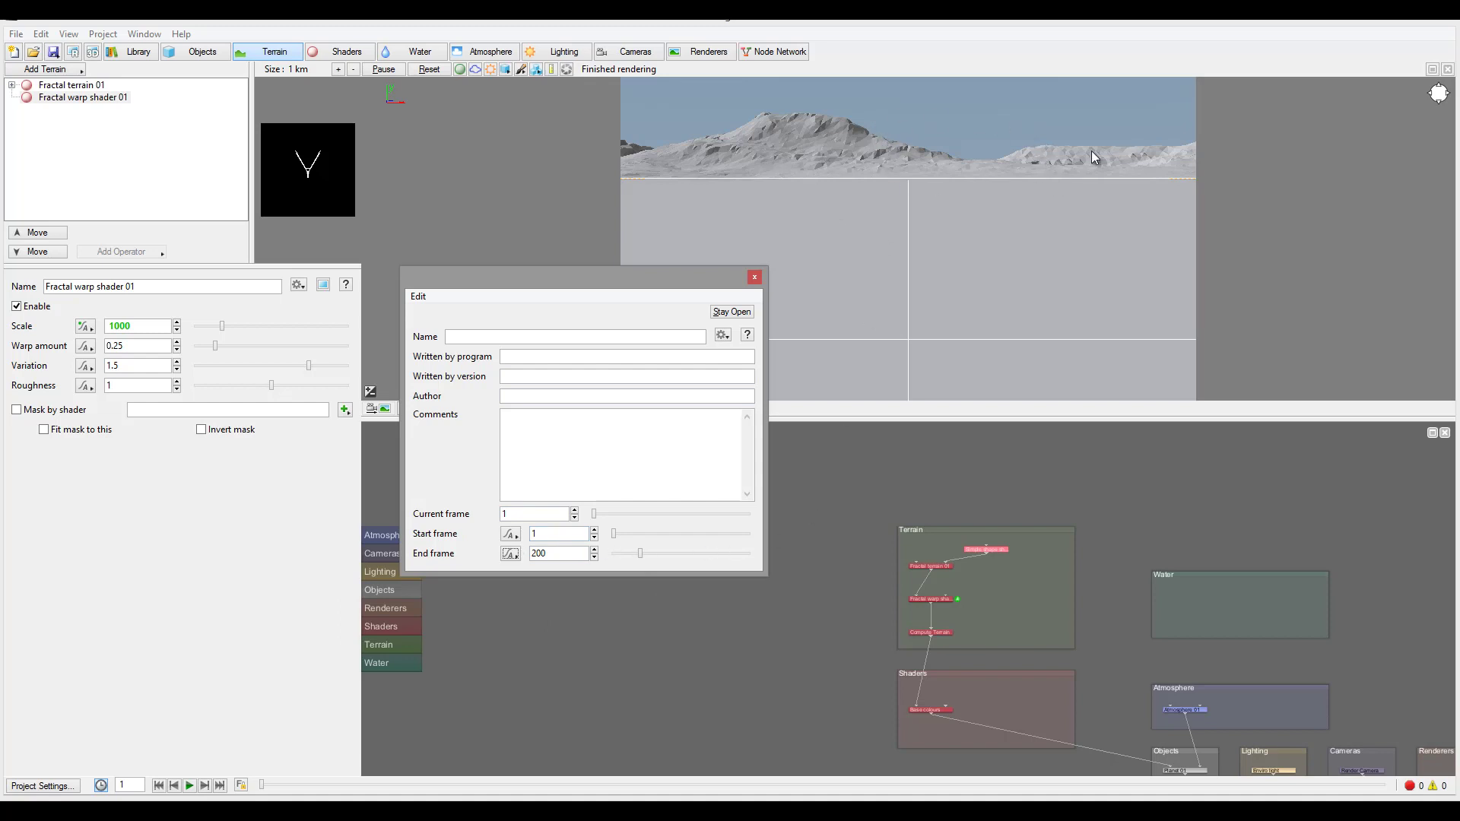
Centre the project node in the network view and close the Project Settings dialog.
left_click(532, 511)
left_click(553, 375)
left_click(550, 396)
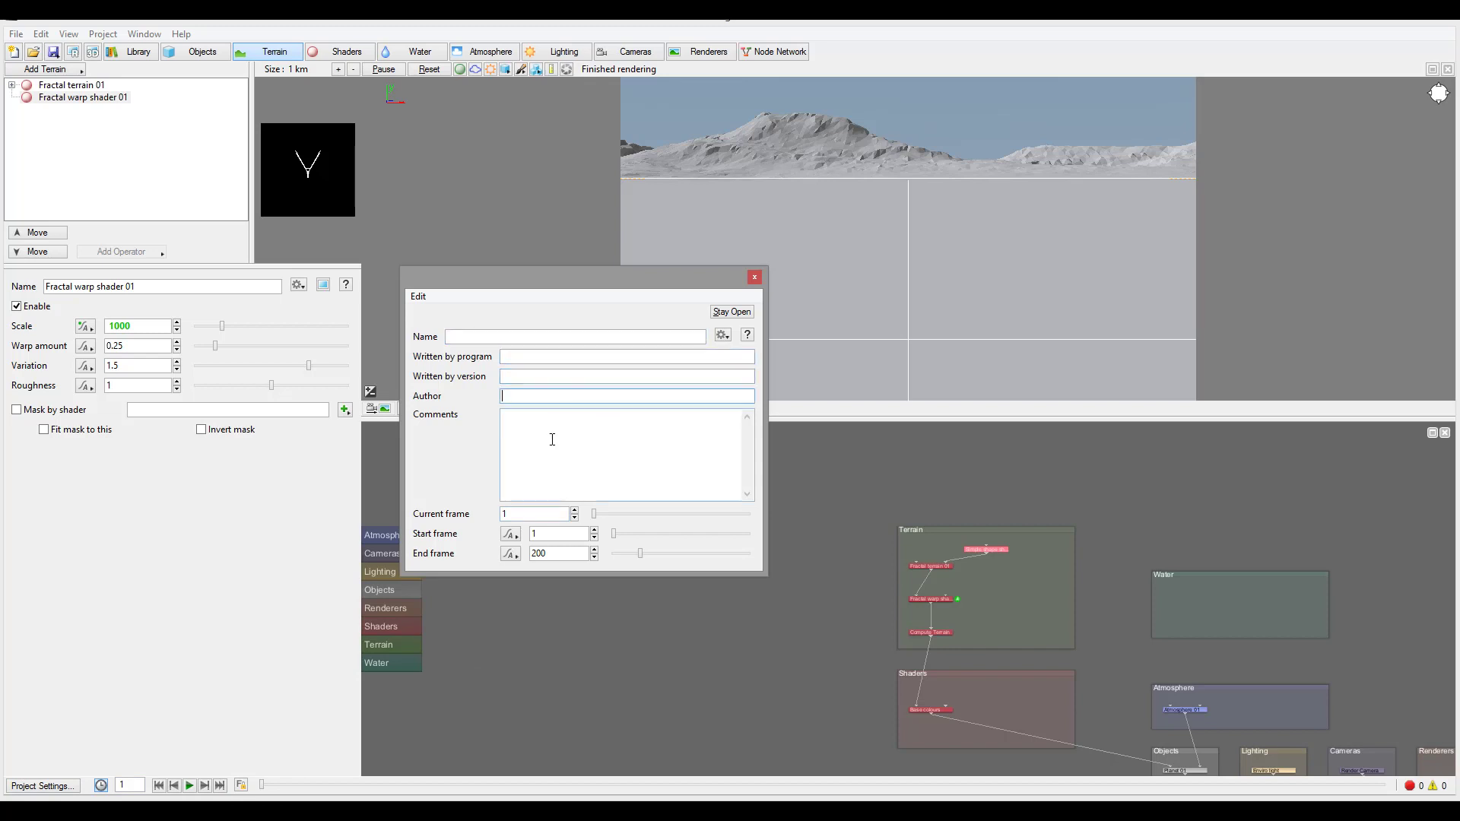
left_click(726, 336)
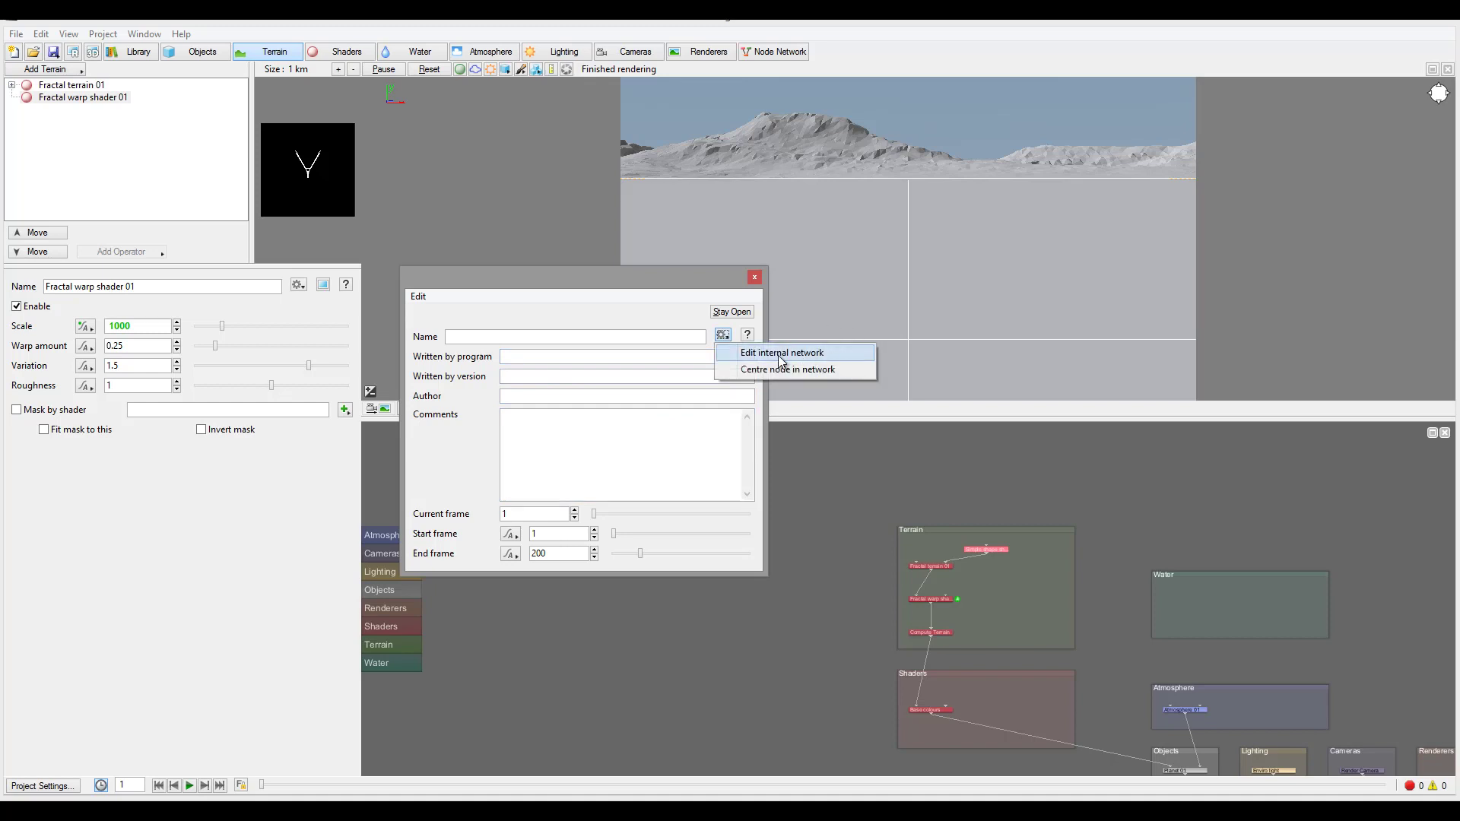
left_click(826, 370)
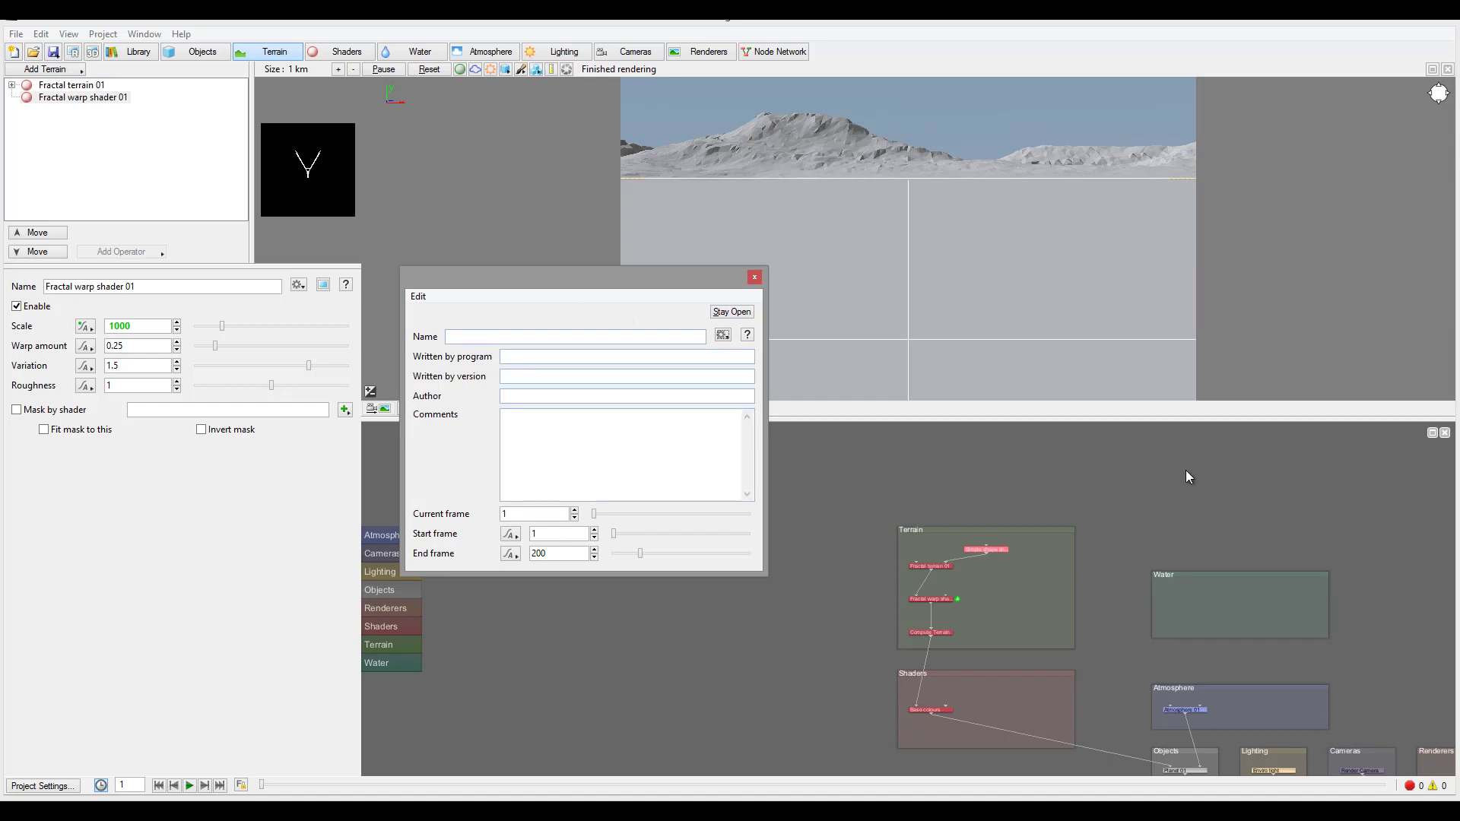
left_click(754, 277)
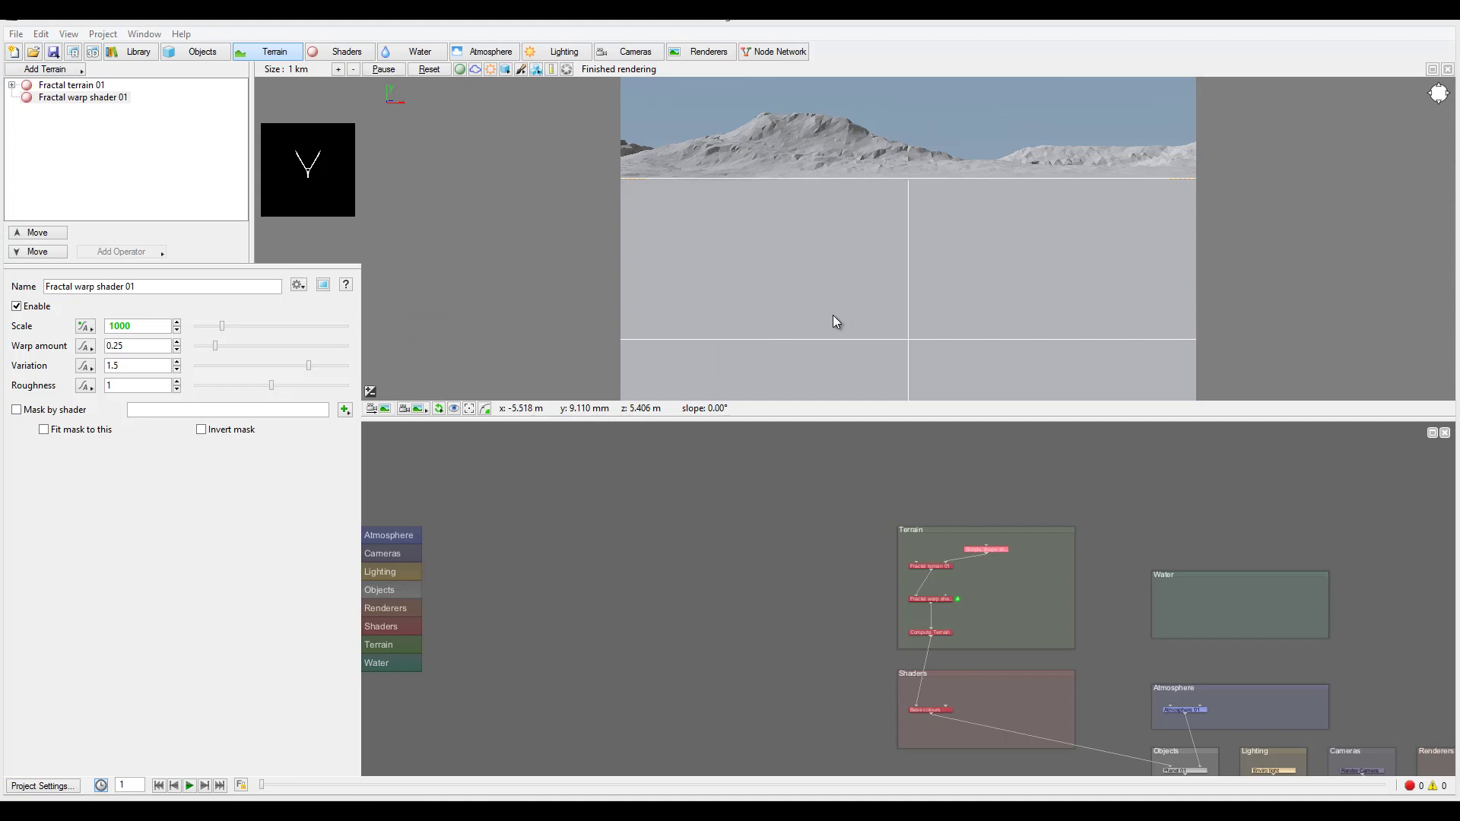
Remove the animation key from Scale, leaving a plain value of 1000.
left_click(87, 327)
left_click(169, 345)
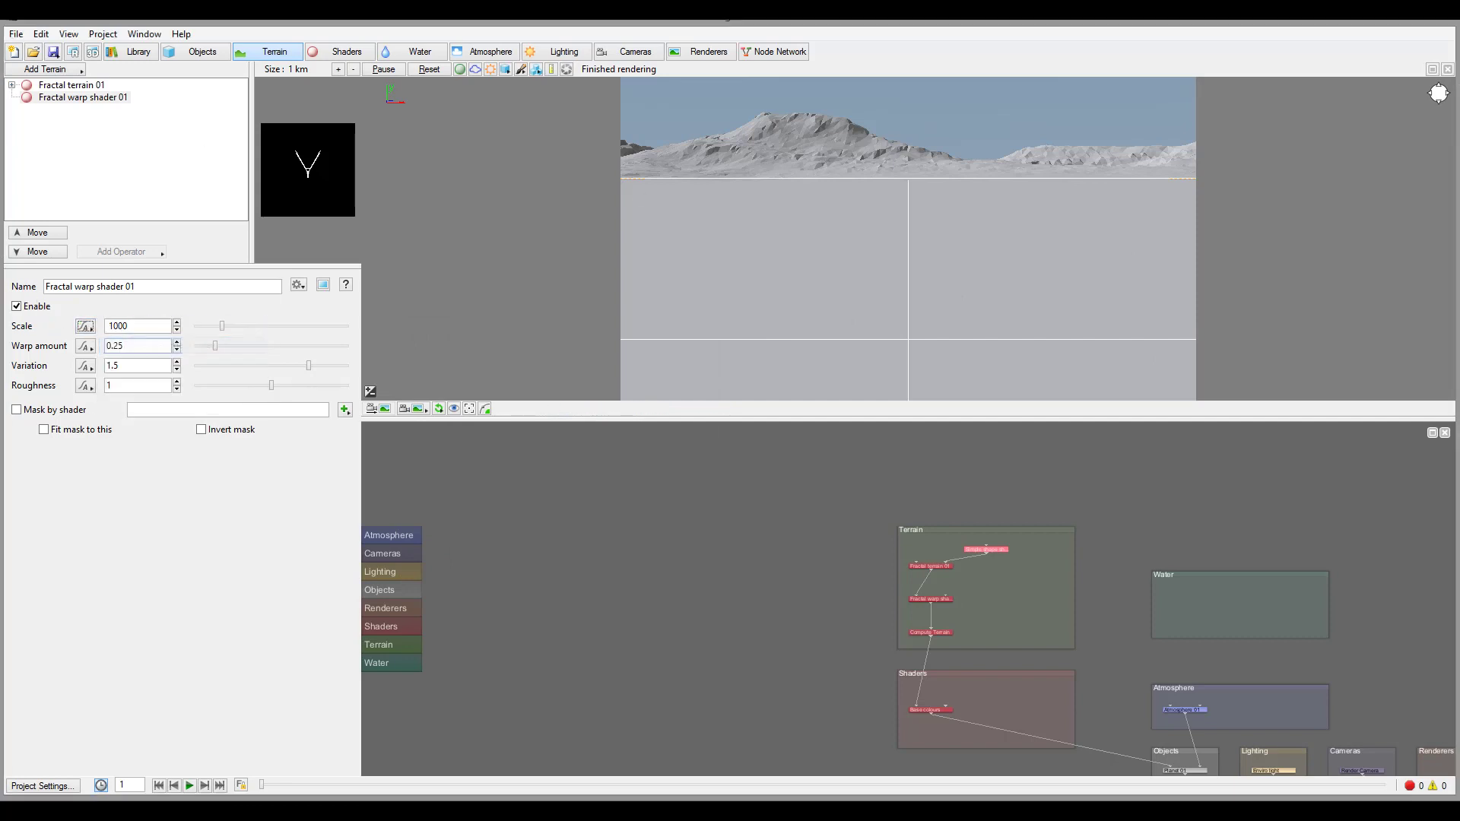